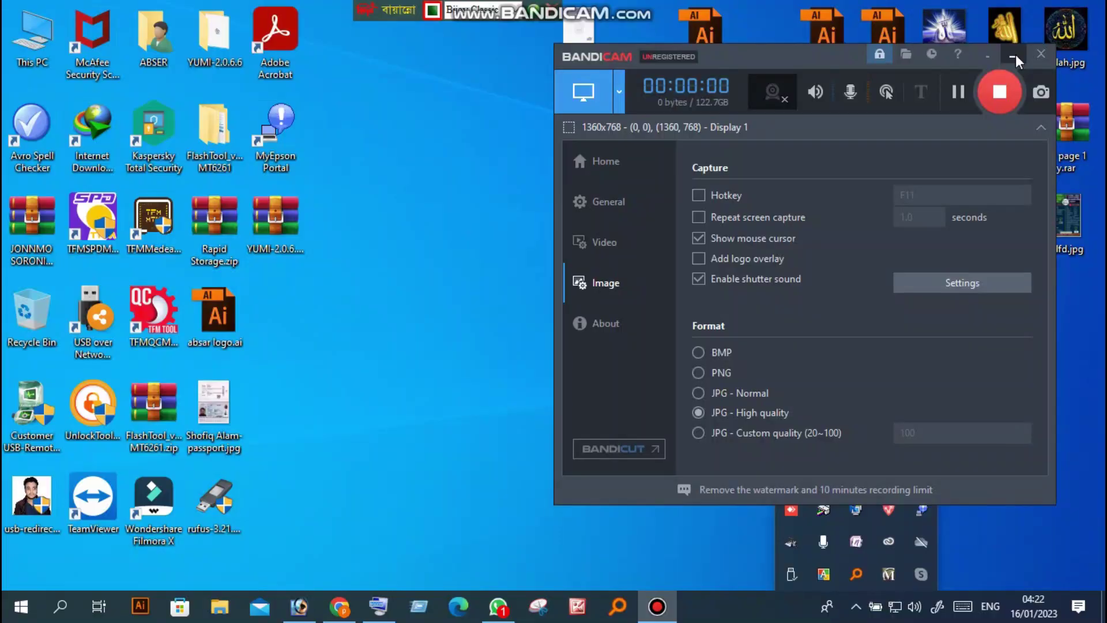
- Refresh the desktop several times from its right-click menu
right_click(581, 216)
click(618, 263)
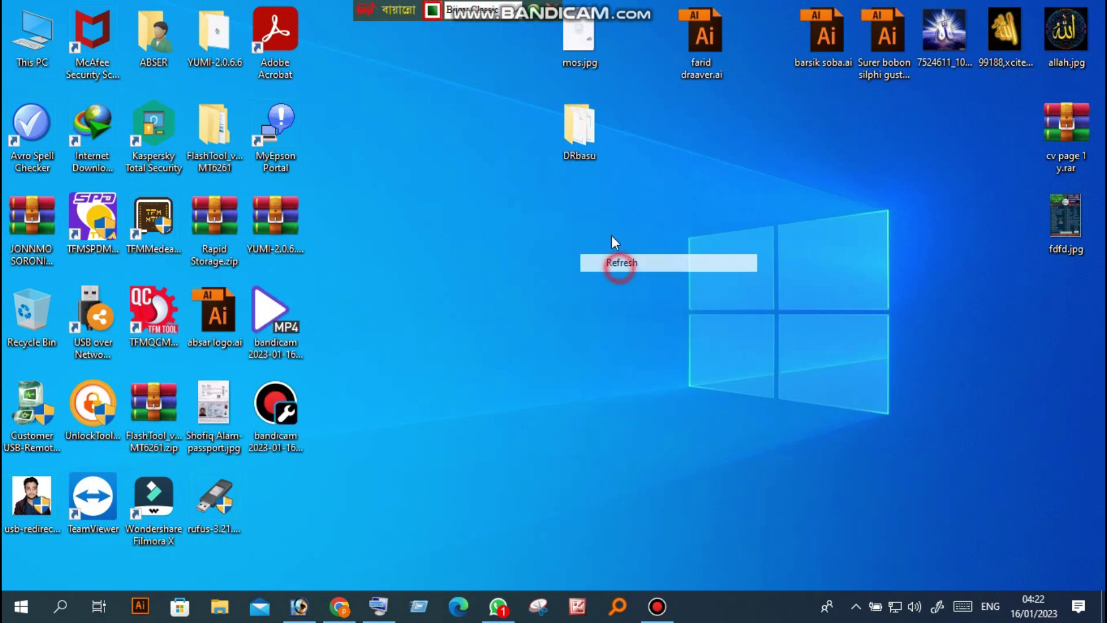
right_click(611, 235)
click(646, 287)
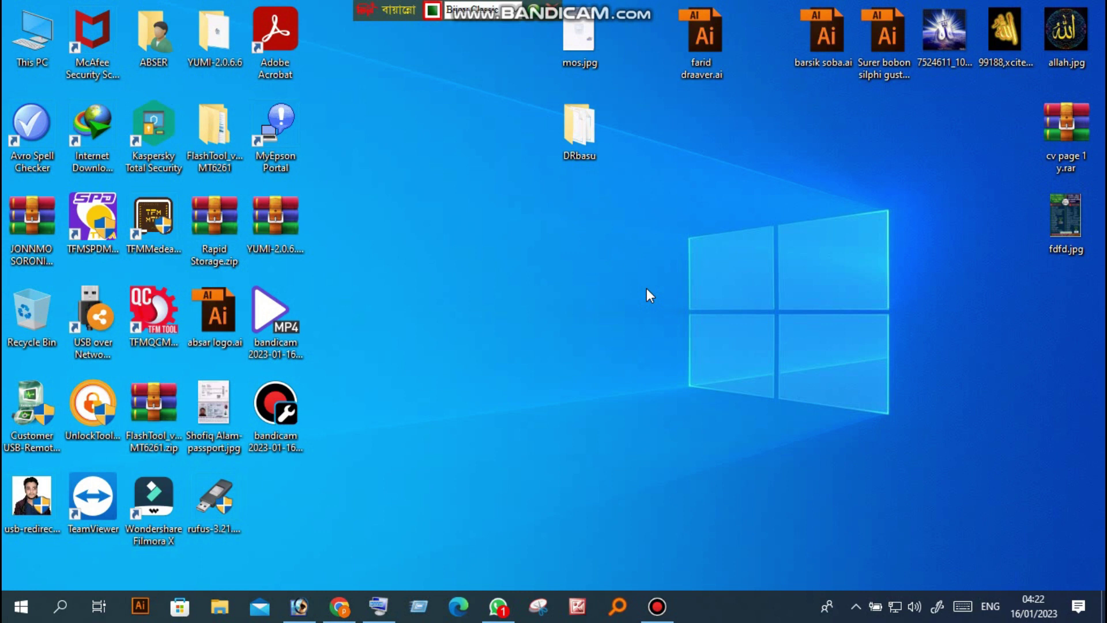
right_click(500, 234)
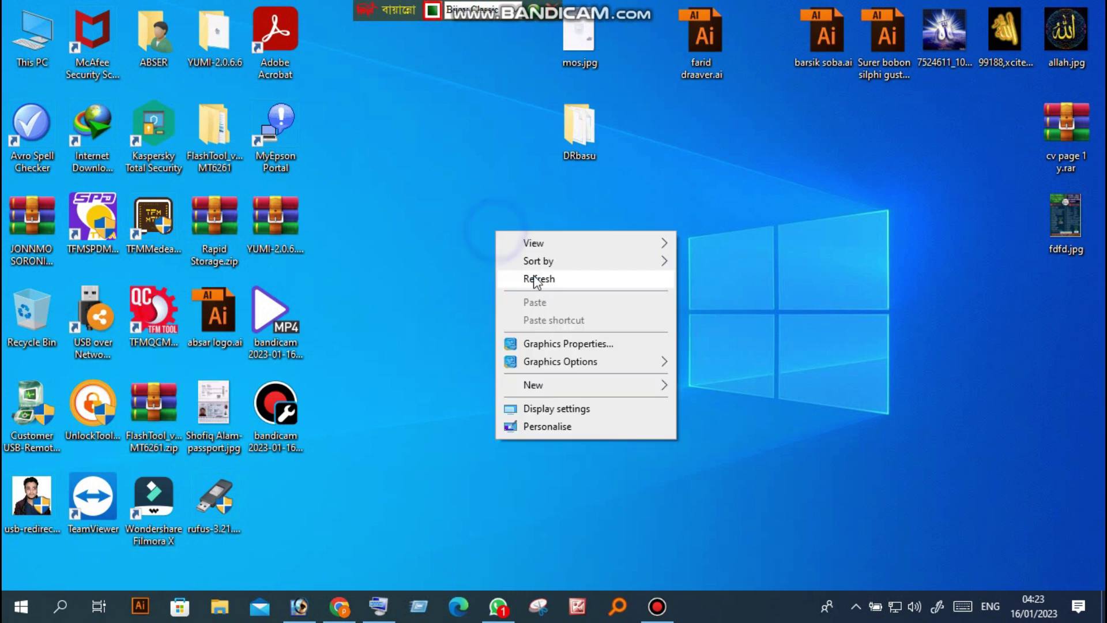
click(536, 283)
right_click(524, 263)
click(568, 314)
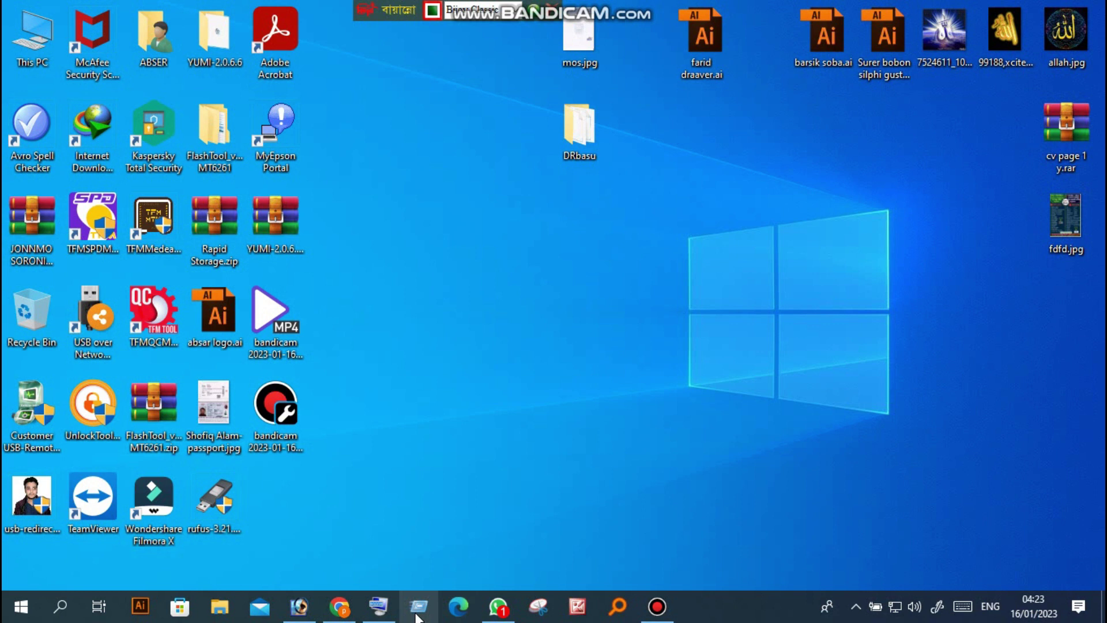
- Bring Photoshop forward and restore the pharmacy poster document maximized in the workspace
click(302, 608)
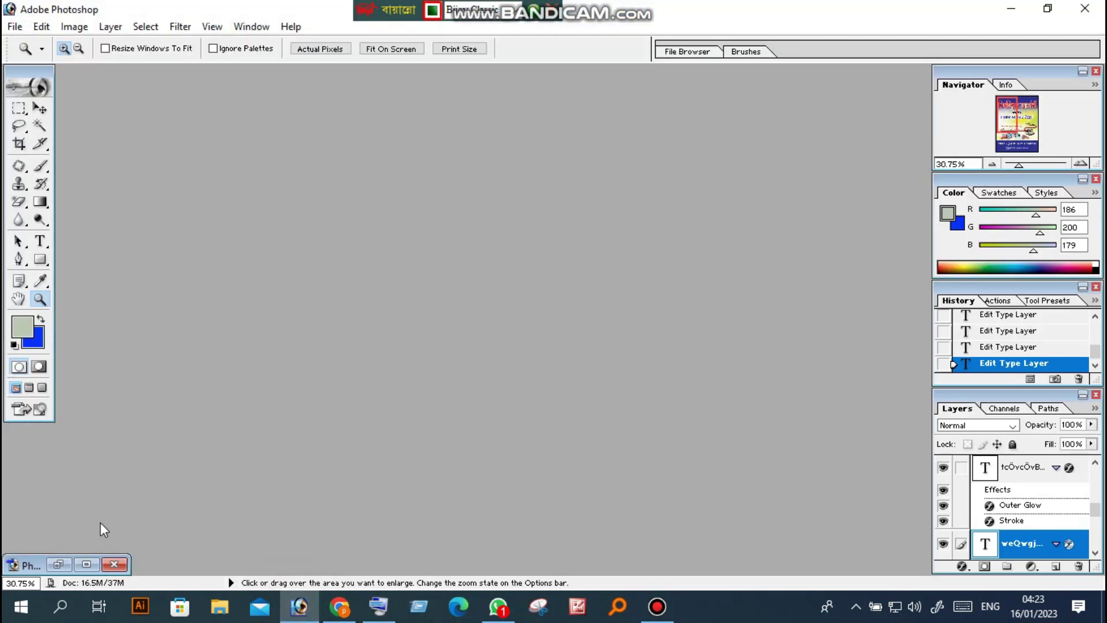
click(62, 566)
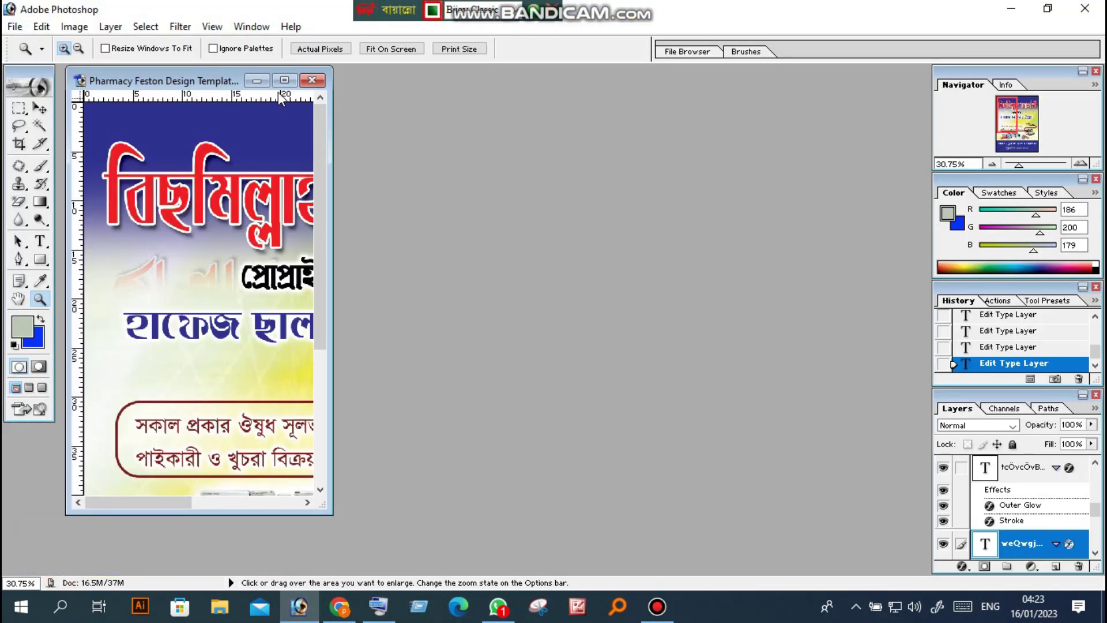
click(279, 82)
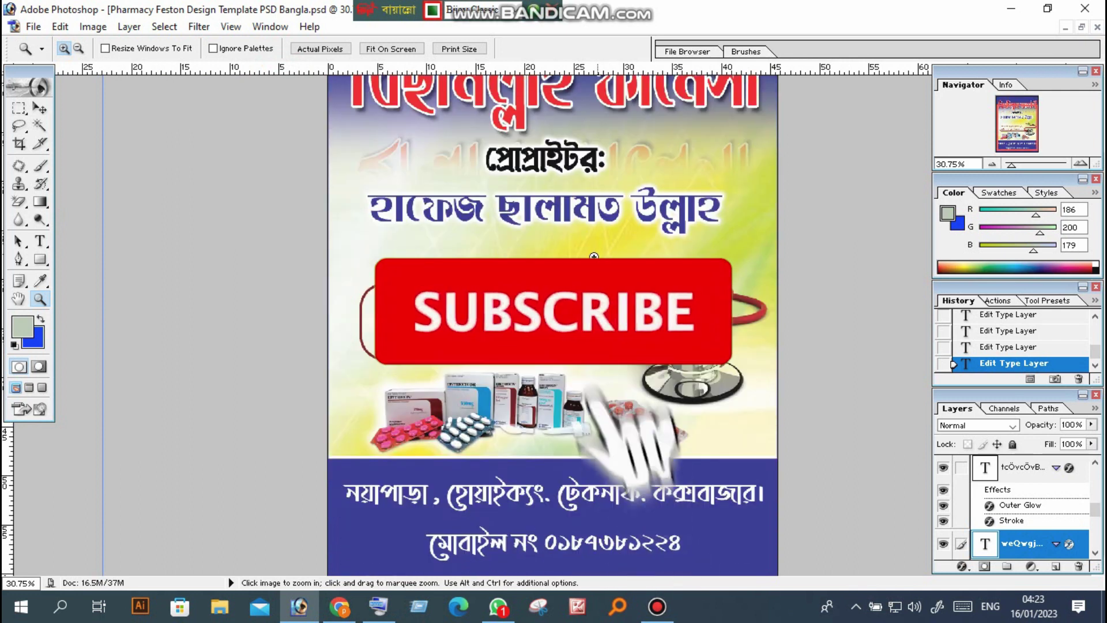
scroll(274, 311, down, 3)
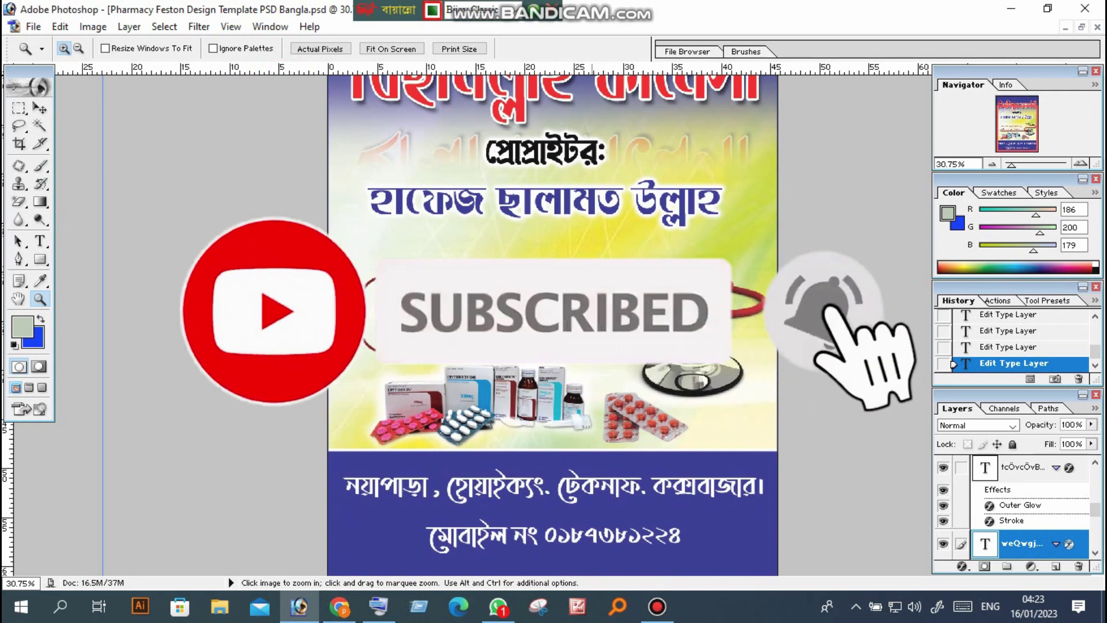
scroll(511, 290, up, 3)
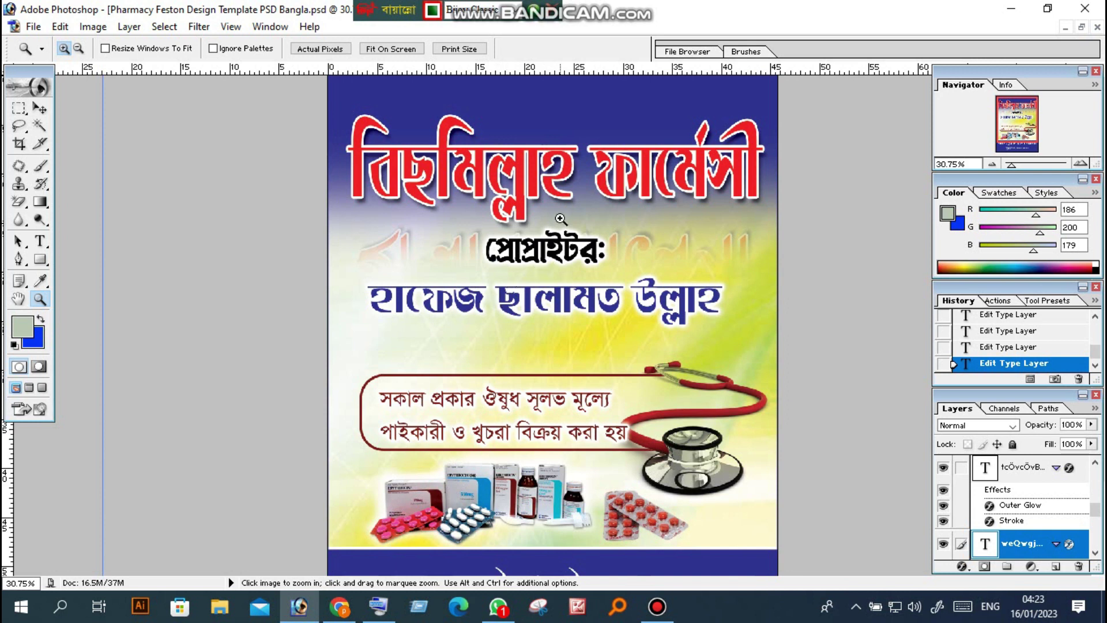
scroll(444, 236, down, 1)
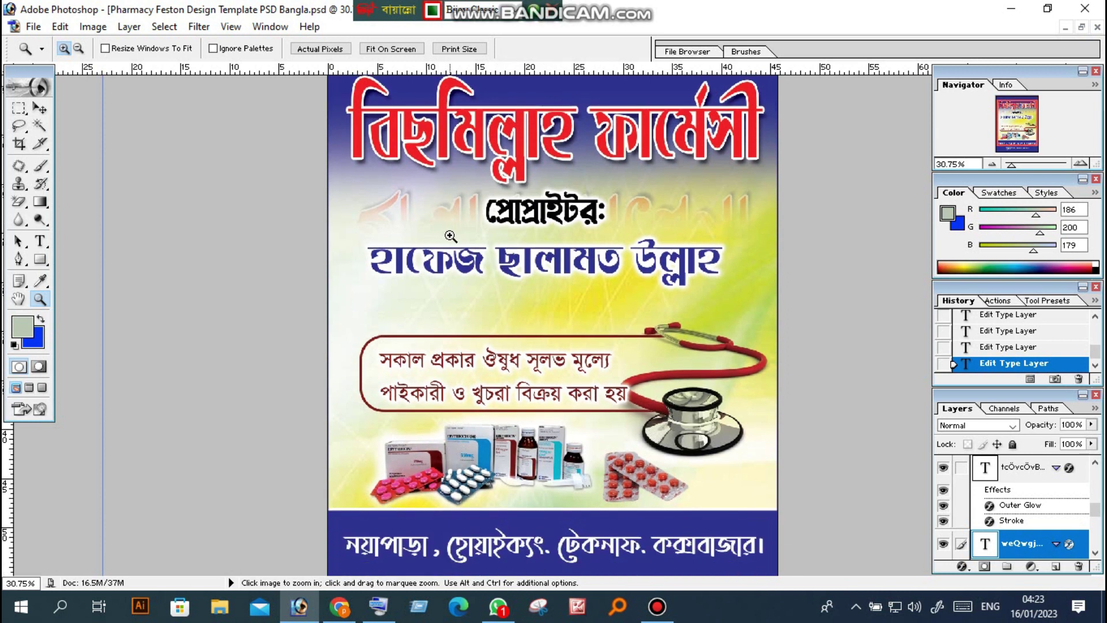
scroll(464, 238, up, 1)
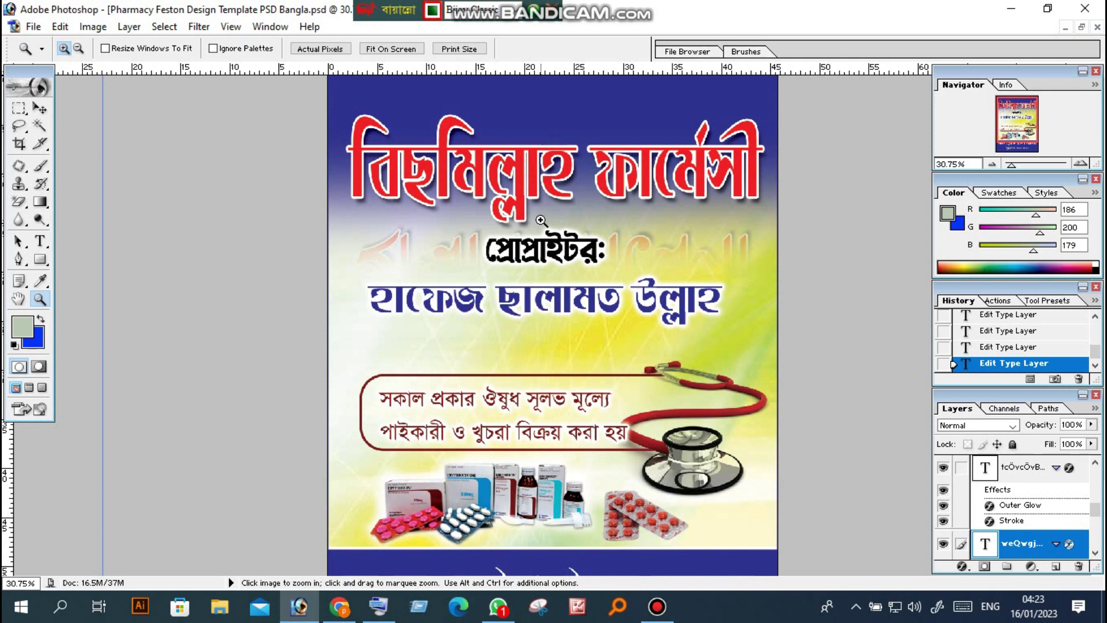
- Zoom the poster to 50% and scroll through it to read the title
click(607, 267)
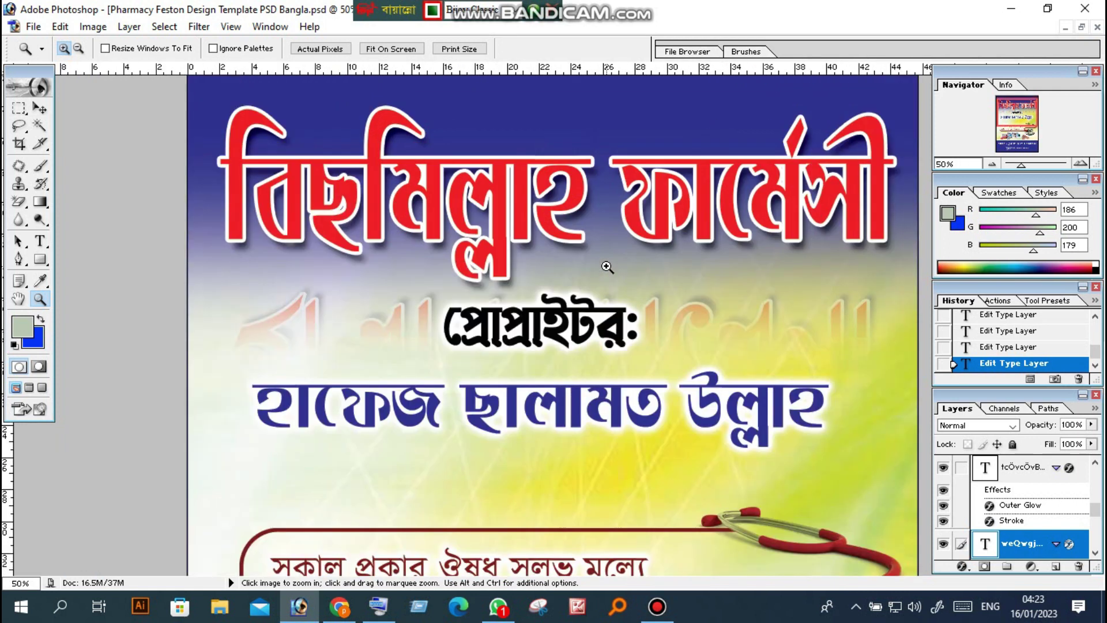
scroll(607, 267, down, 3)
scroll(607, 276, down, 2)
scroll(607, 288, down, 2)
scroll(608, 300, down, 5)
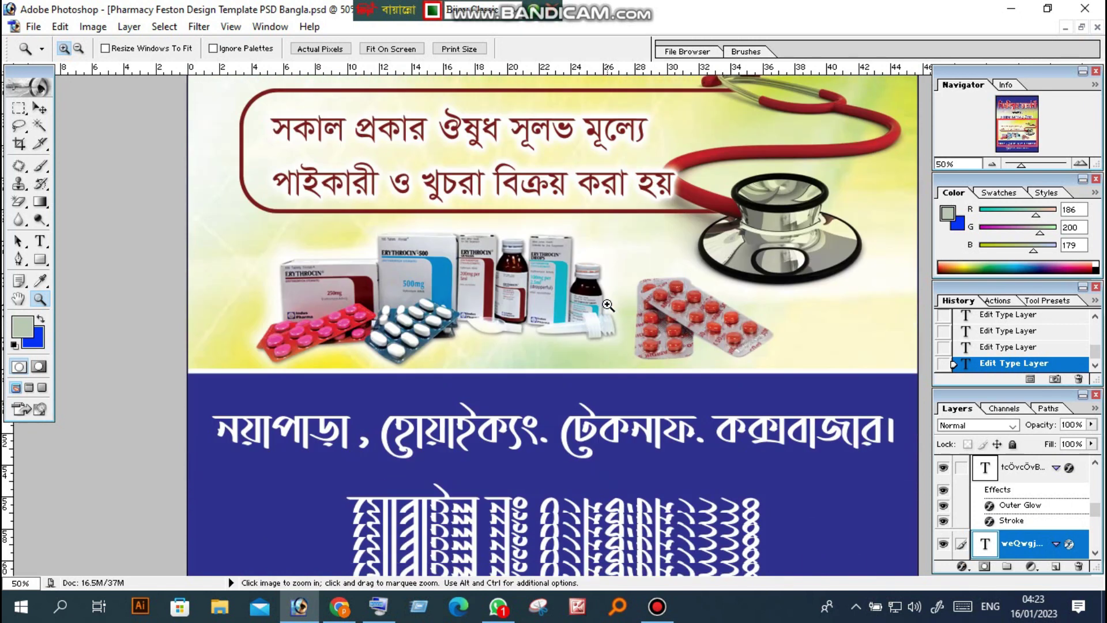
scroll(608, 312, up, 3)
scroll(607, 323, up, 3)
scroll(606, 335, up, 5)
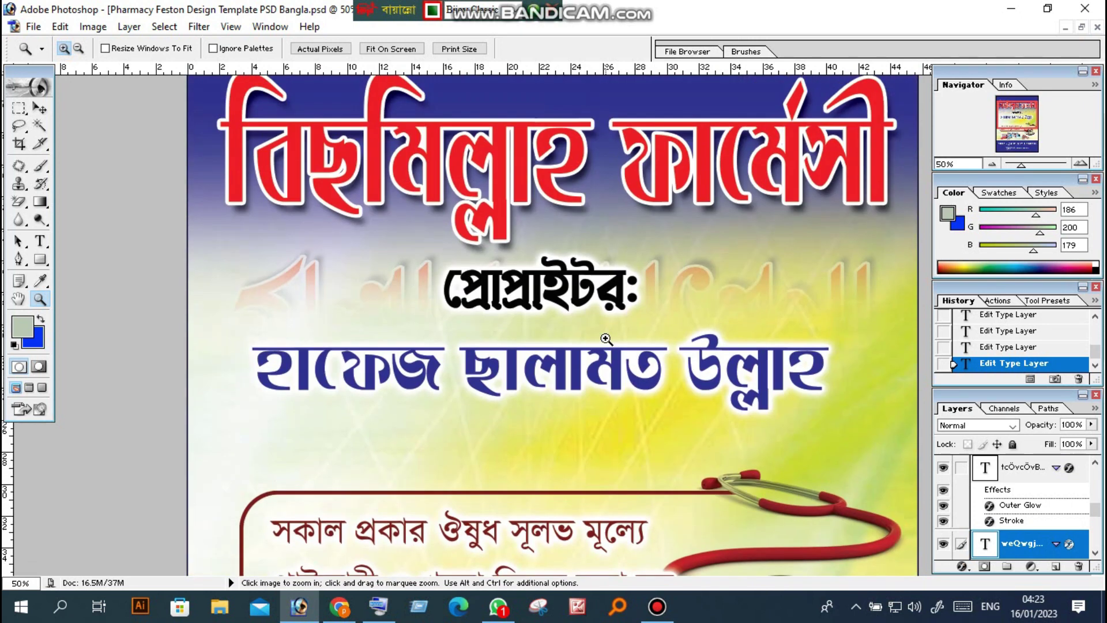
scroll(606, 339, up, 2)
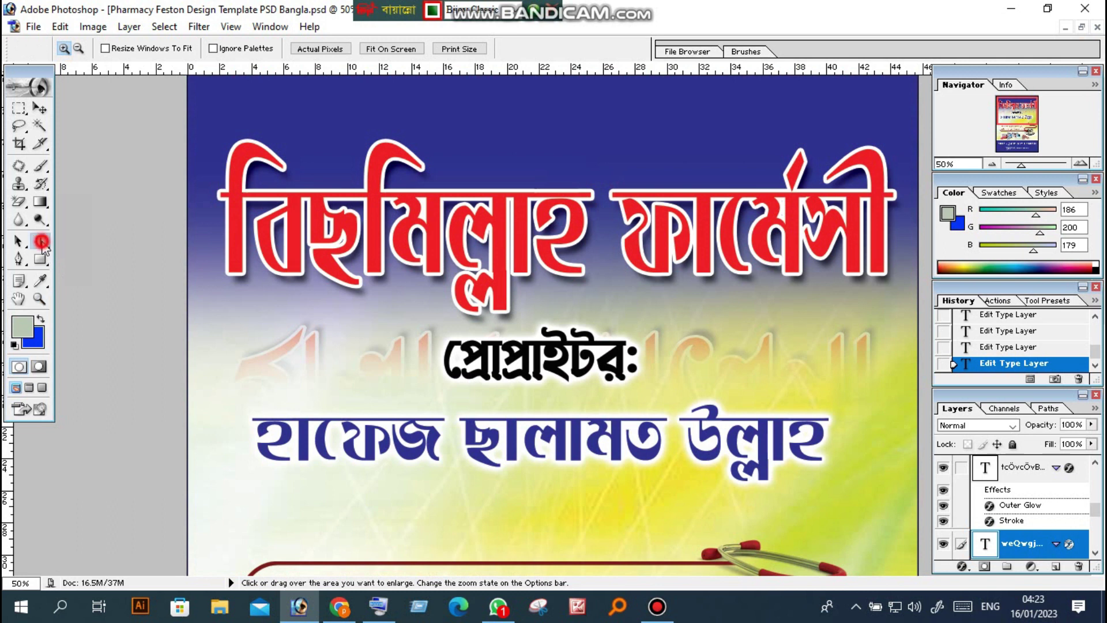
- Select only the first word of the red pharmacy headline with the Type tool
click(40, 242)
drag(222, 187, 896, 250)
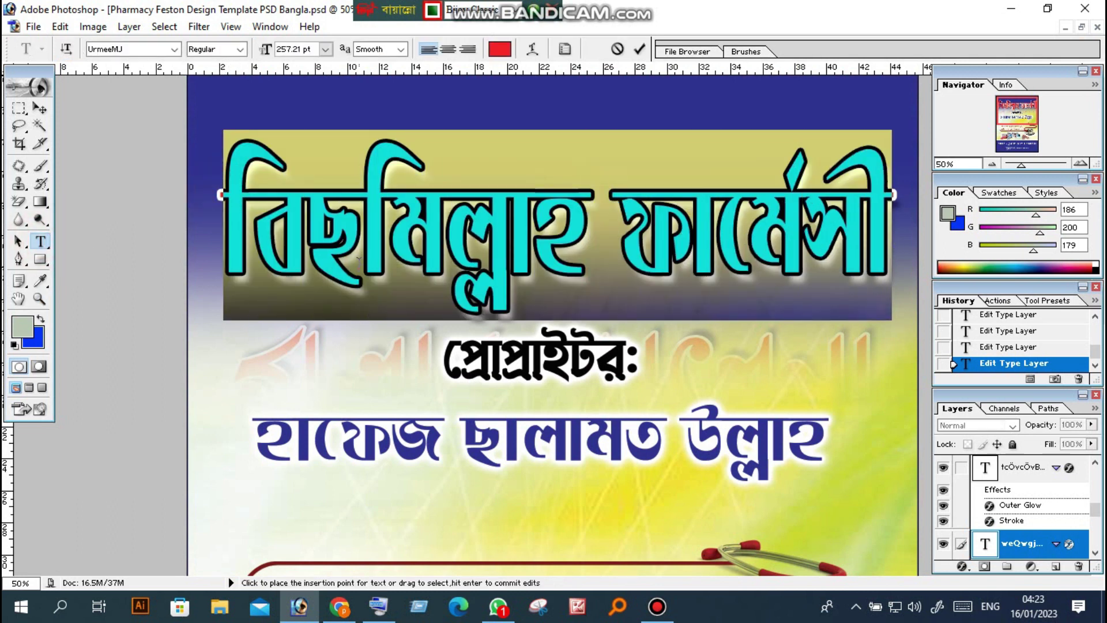
click(561, 246)
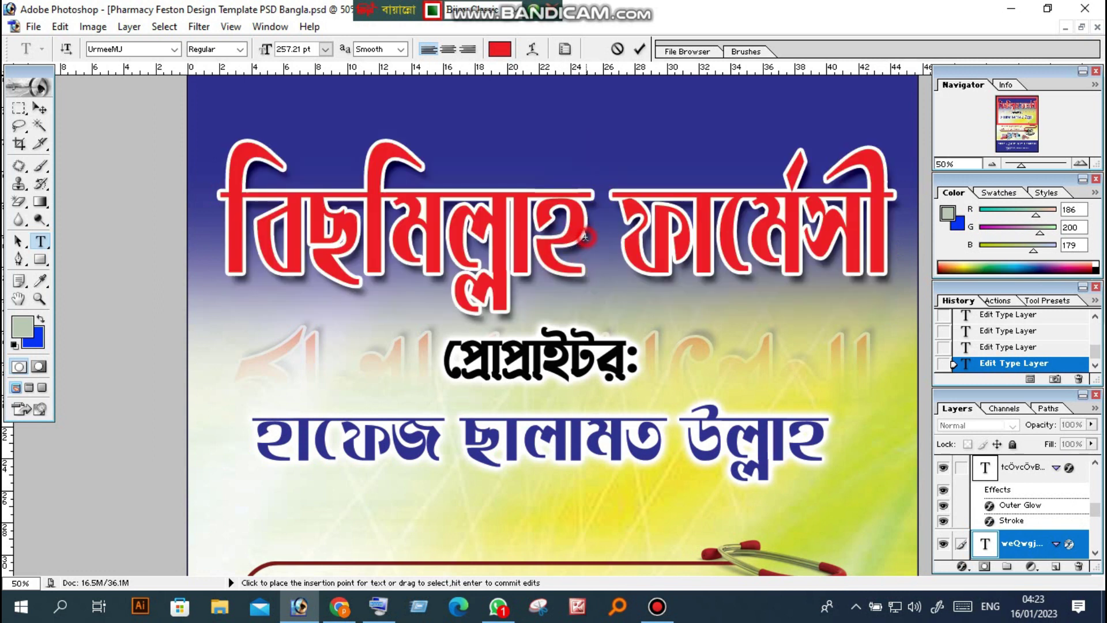
drag(588, 239, 230, 236)
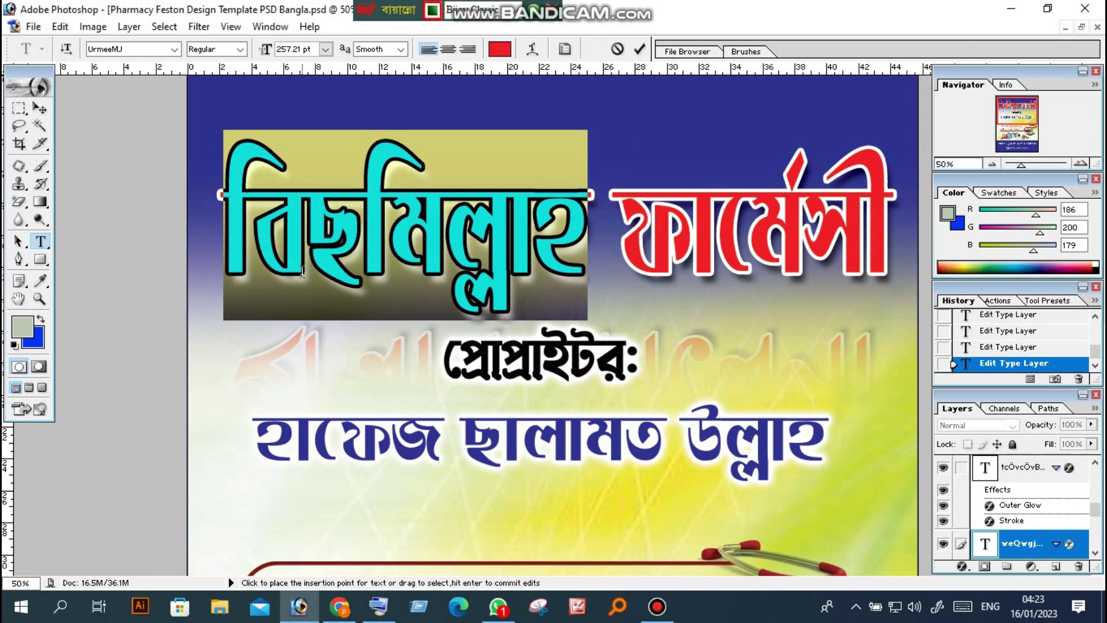
- Switch the Bangla keyboard layout to Bijoy Classic
drag(375, 6, 411, 7)
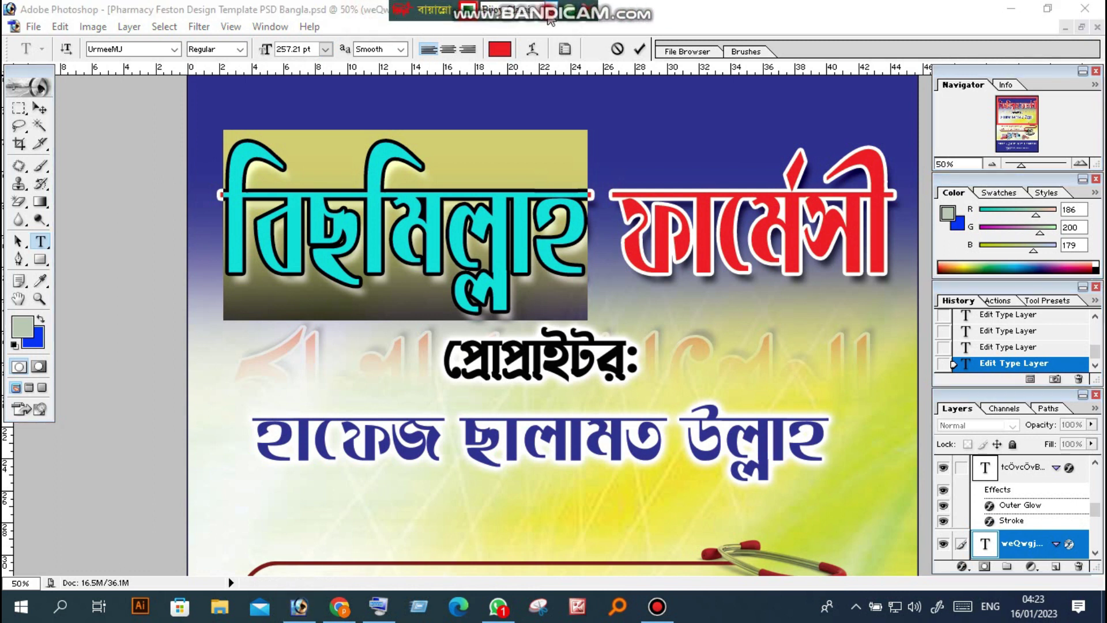
click(507, 10)
click(522, 35)
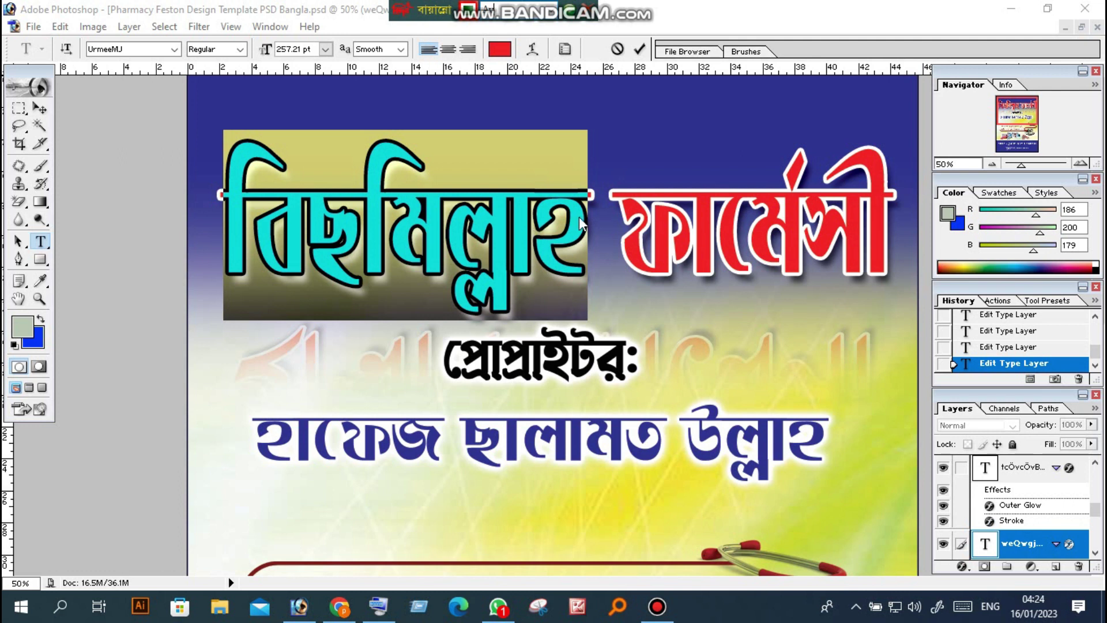
click(552, 10)
click(527, 39)
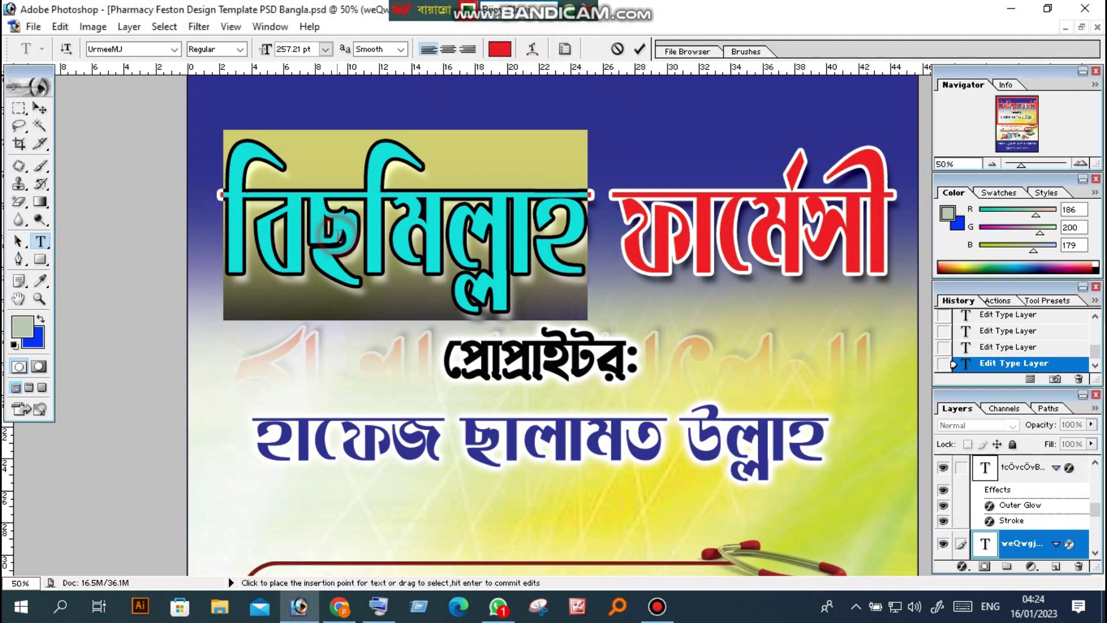
click(368, 259)
- Type AveQvi so the headline reads আবছার ফার্মেসী, then review it
text(AveQv)
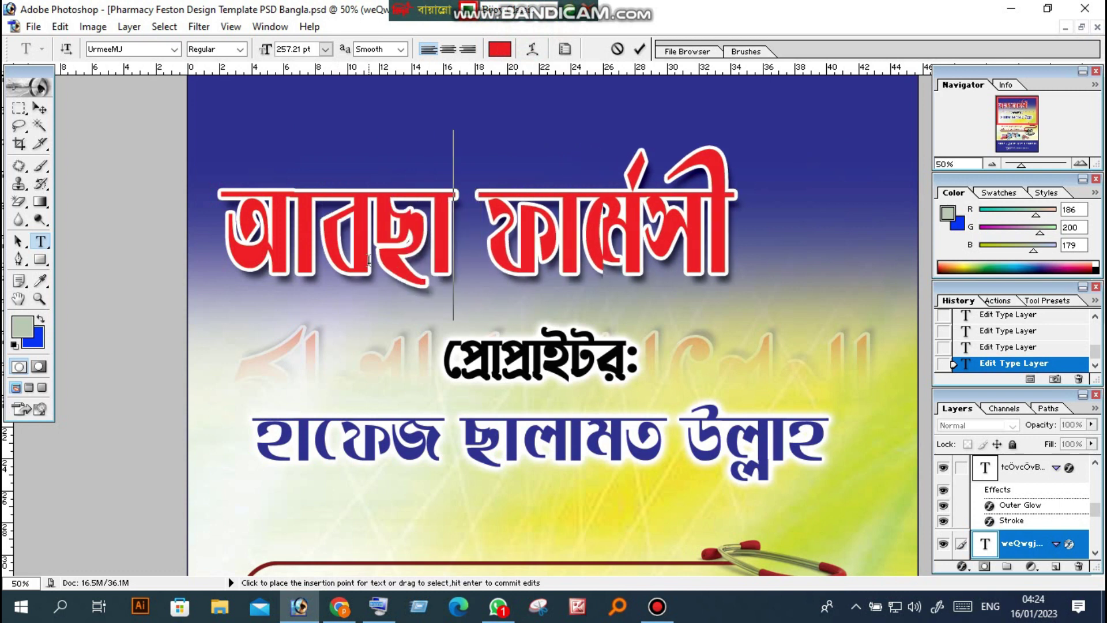
text(i)
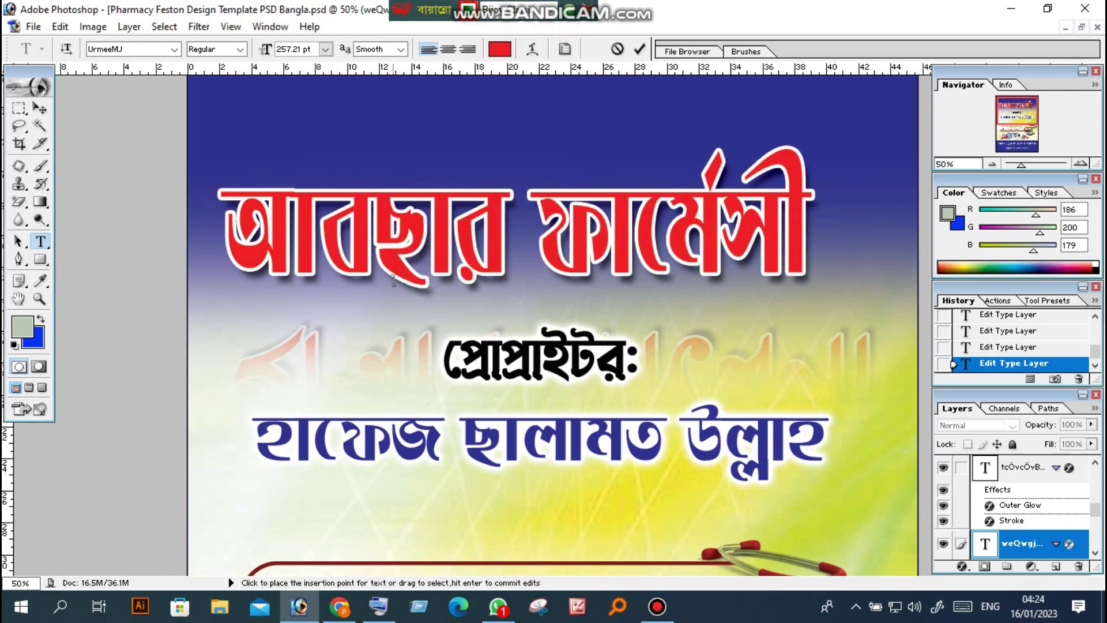
scroll(426, 294, down, 1)
scroll(438, 329, down, 1)
scroll(450, 363, down, 1)
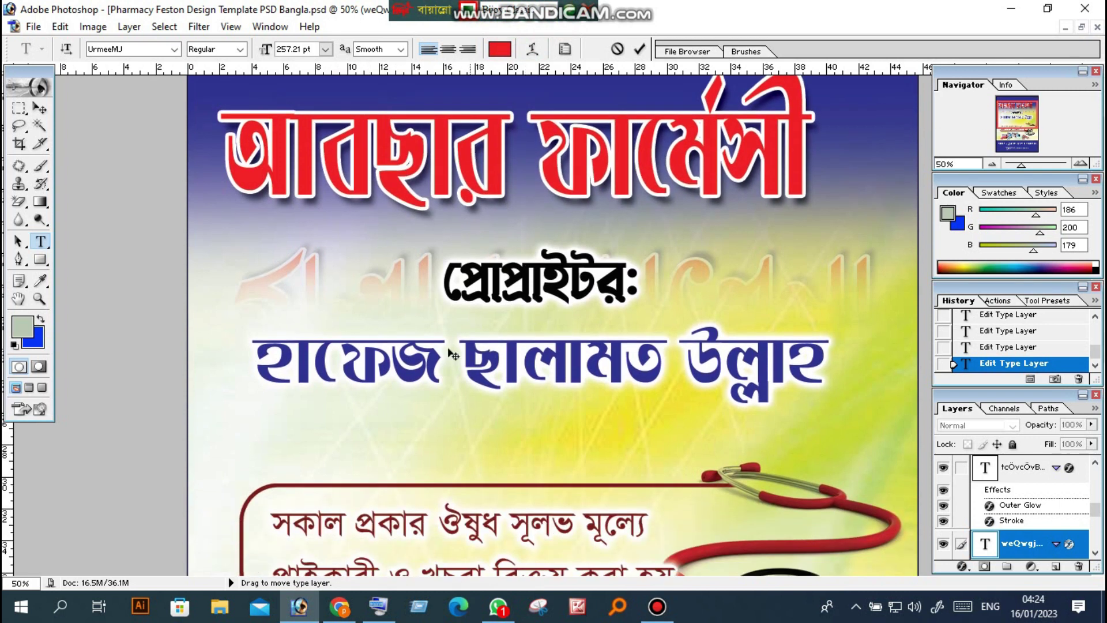
scroll(462, 400, down, 2)
scroll(465, 402, down, 3)
scroll(289, 323, up, 2)
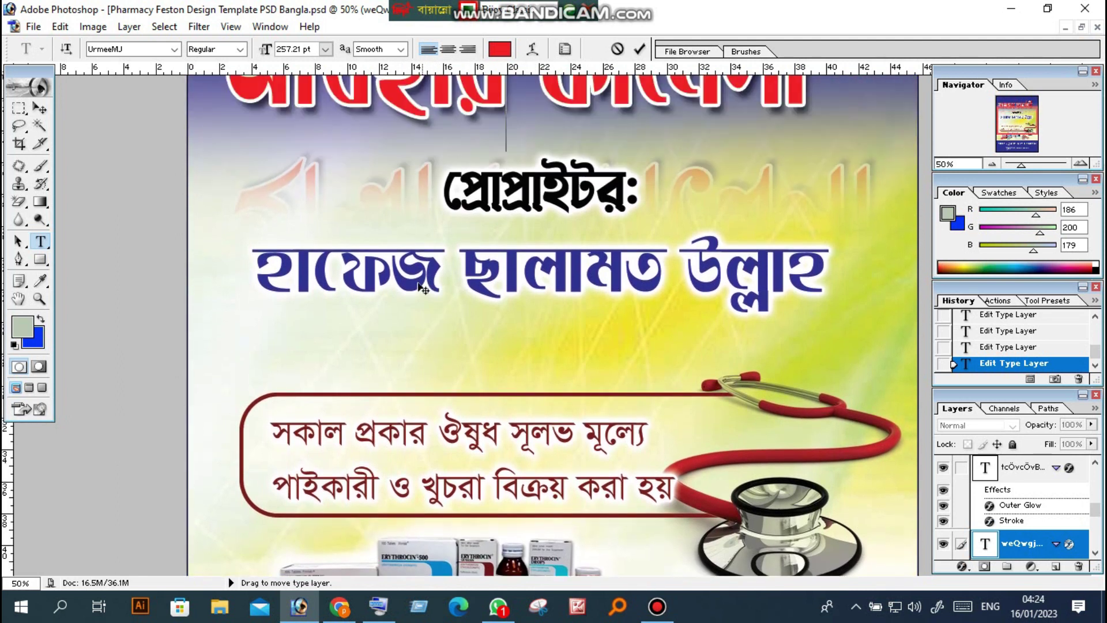
scroll(144, 265, up, 2)
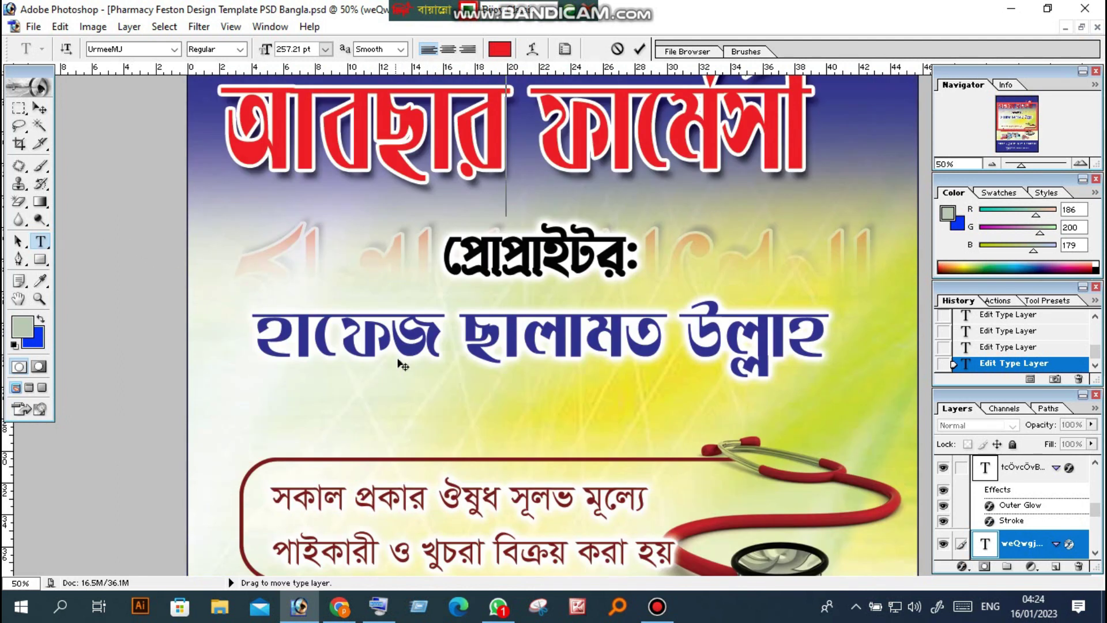
scroll(404, 370, up, 2)
scroll(405, 370, down, 1)
scroll(404, 371, down, 1)
- Select the blue proprietor name and type the new proprietor's name in Bijoy encoding
click(40, 219)
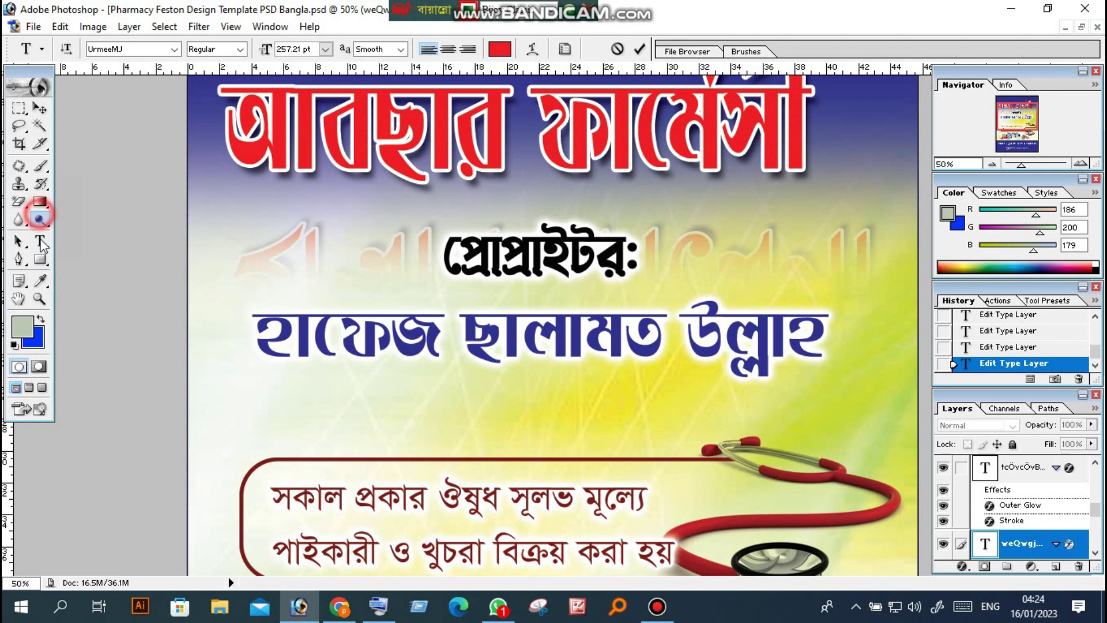
click(41, 241)
drag(256, 328, 796, 378)
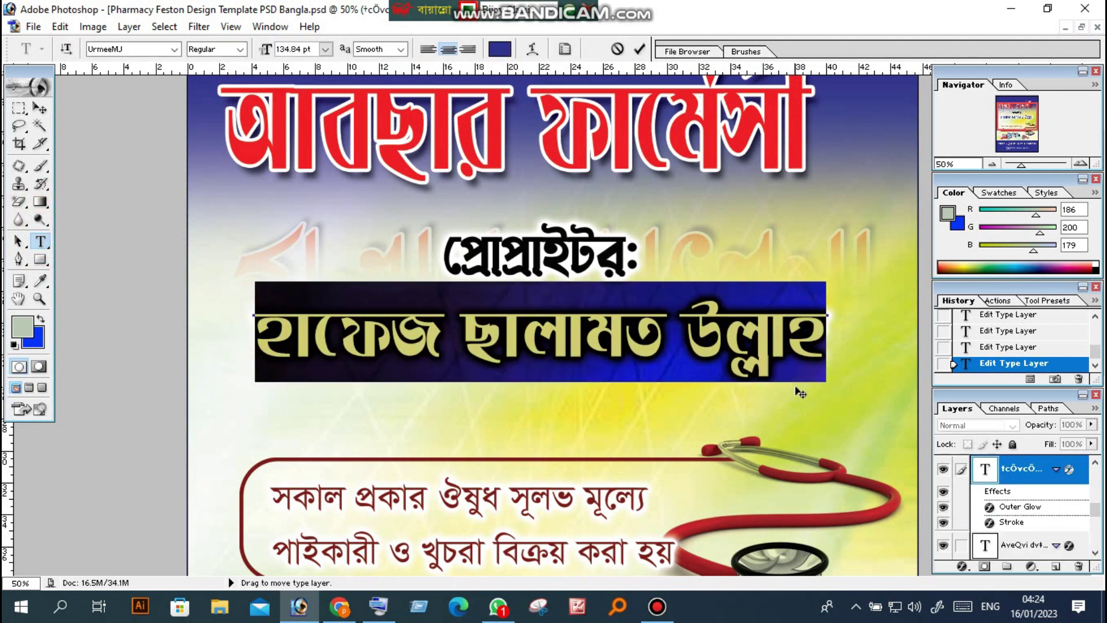
text(AveQ)
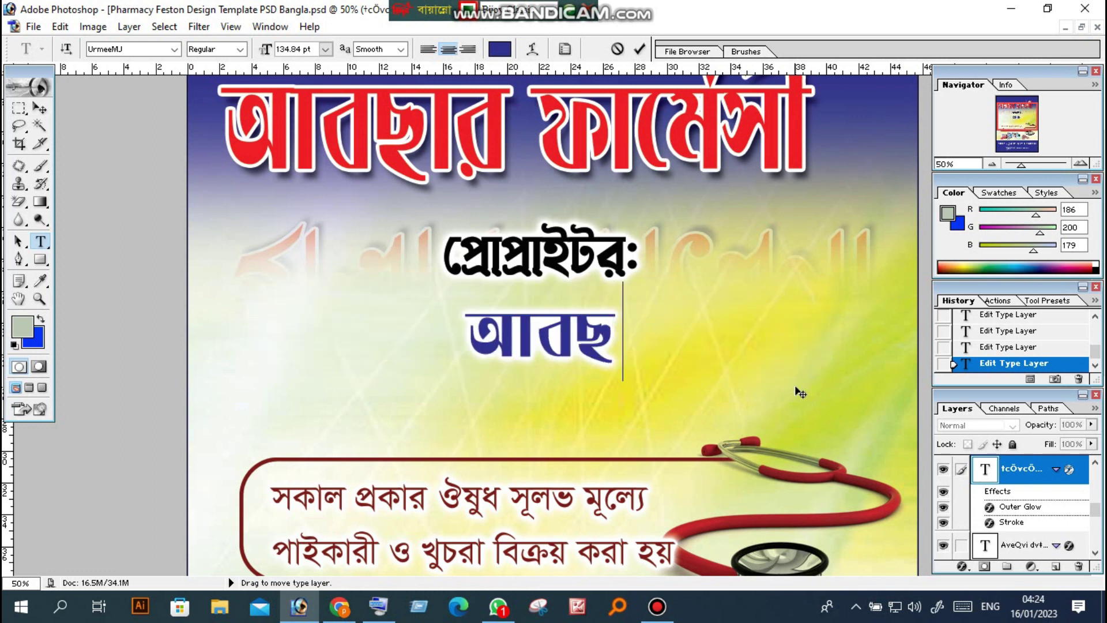
text(vi D)
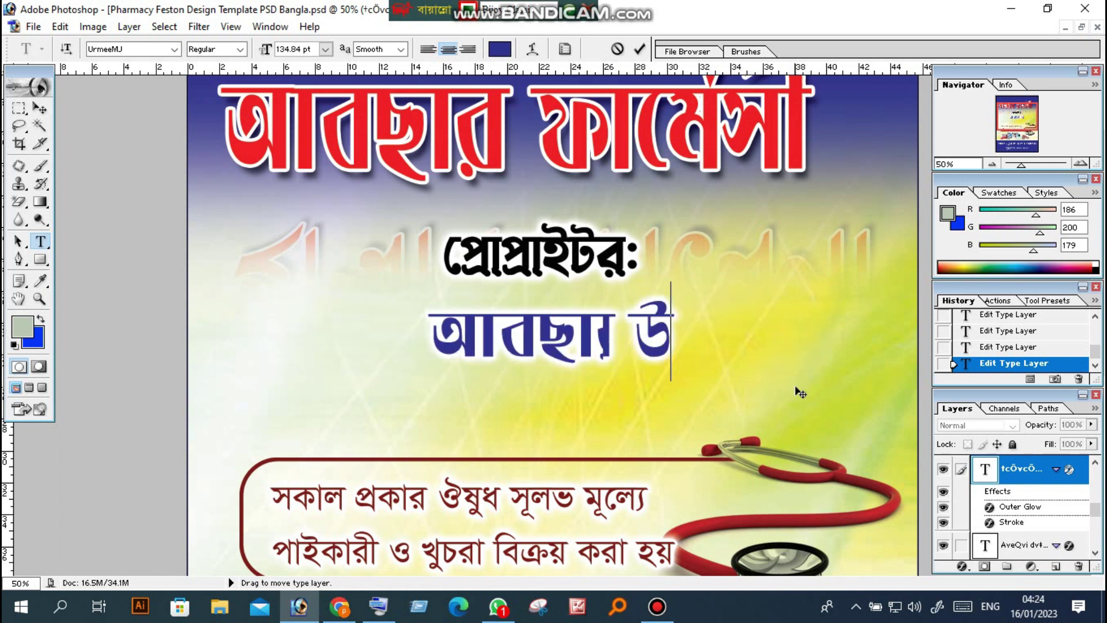
text(Ïxb)
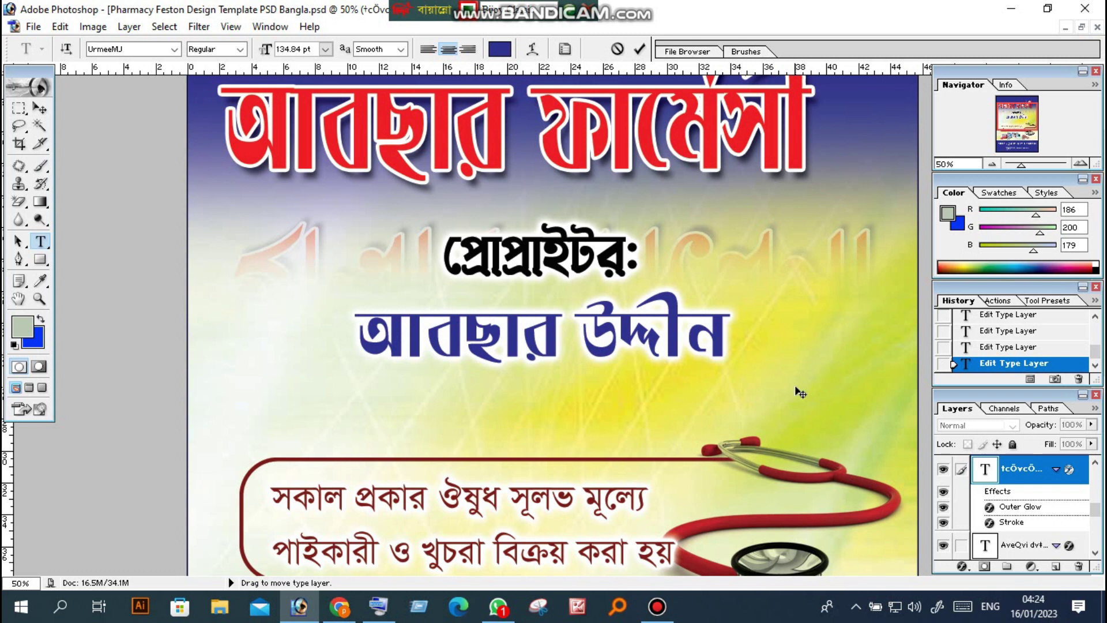
scroll(635, 346, down, 1)
scroll(631, 369, down, 3)
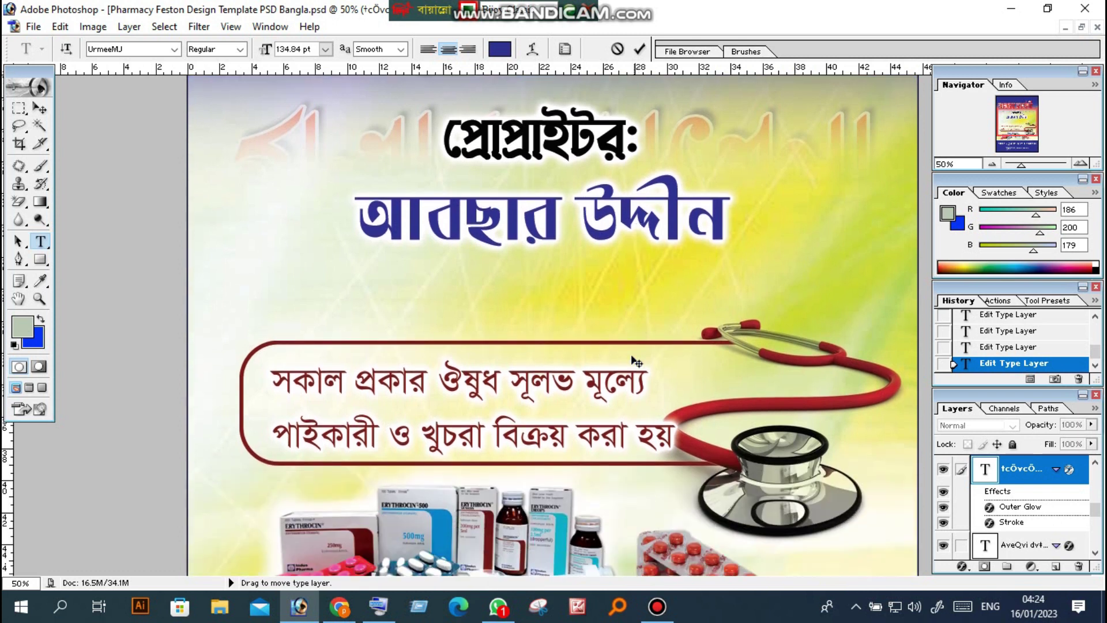
scroll(632, 375, down, 3)
click(19, 144)
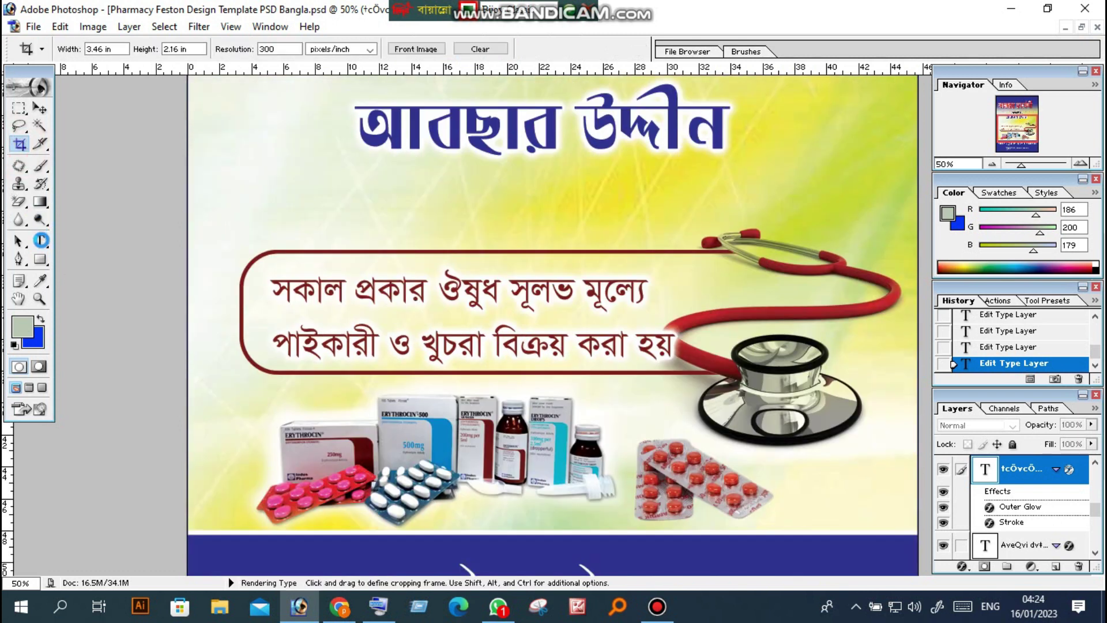
click(40, 241)
scroll(464, 351, down, 4)
scroll(404, 323, down, 1)
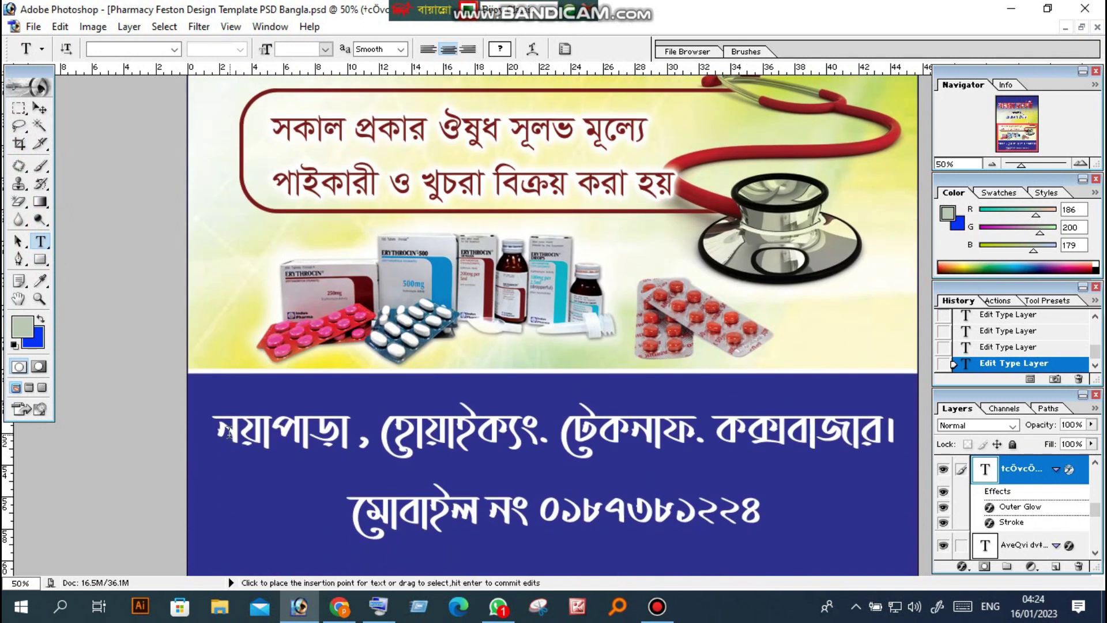
drag(219, 431, 884, 512)
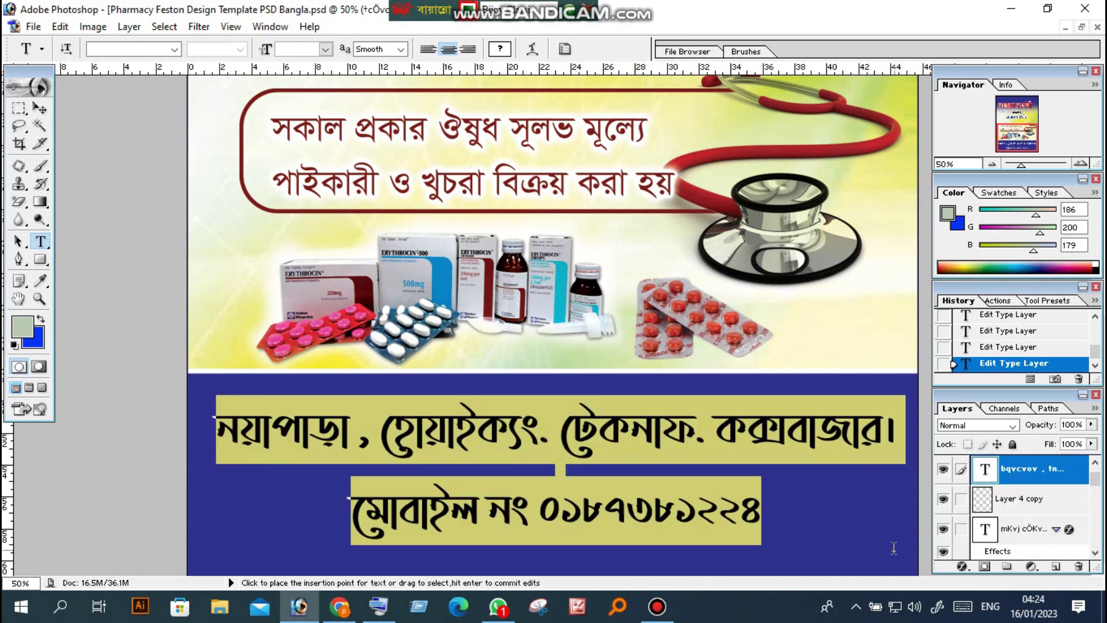
drag(759, 513, 212, 424)
scroll(622, 422, up, 5)
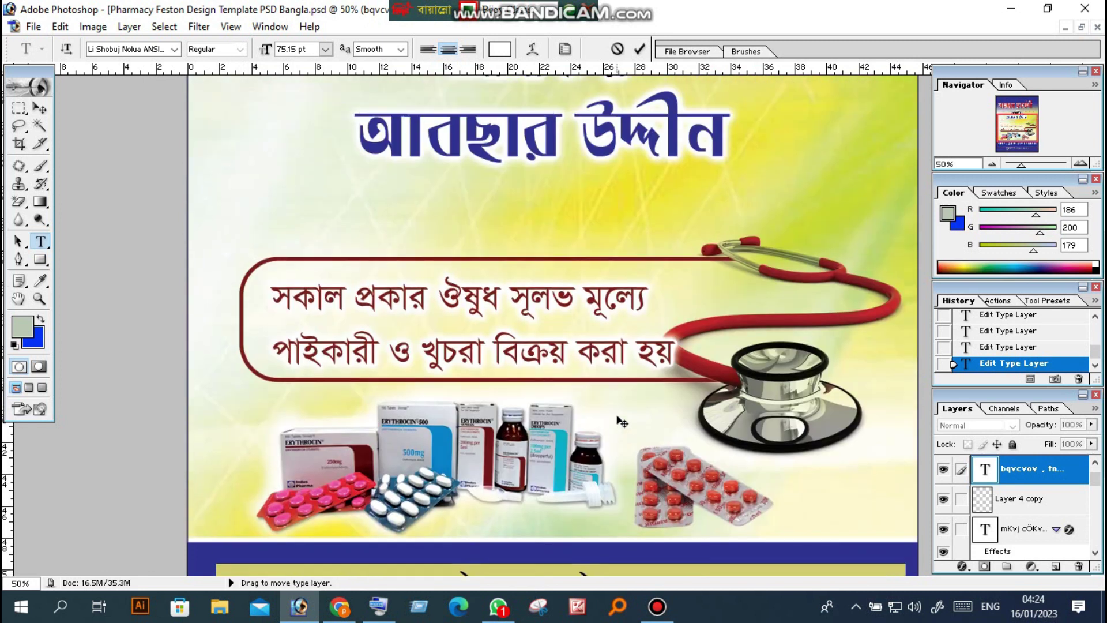
scroll(620, 420, up, 3)
scroll(619, 421, up, 4)
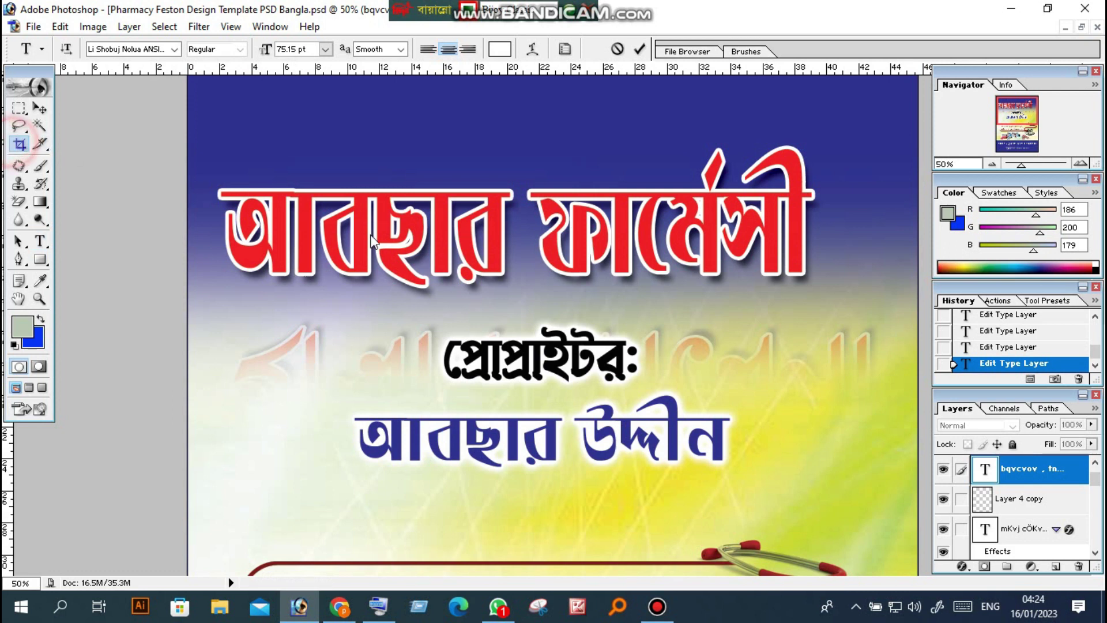
- Undo the name edits with Ctrl+Alt+Z, then fit the whole poster on screen
click(19, 144)
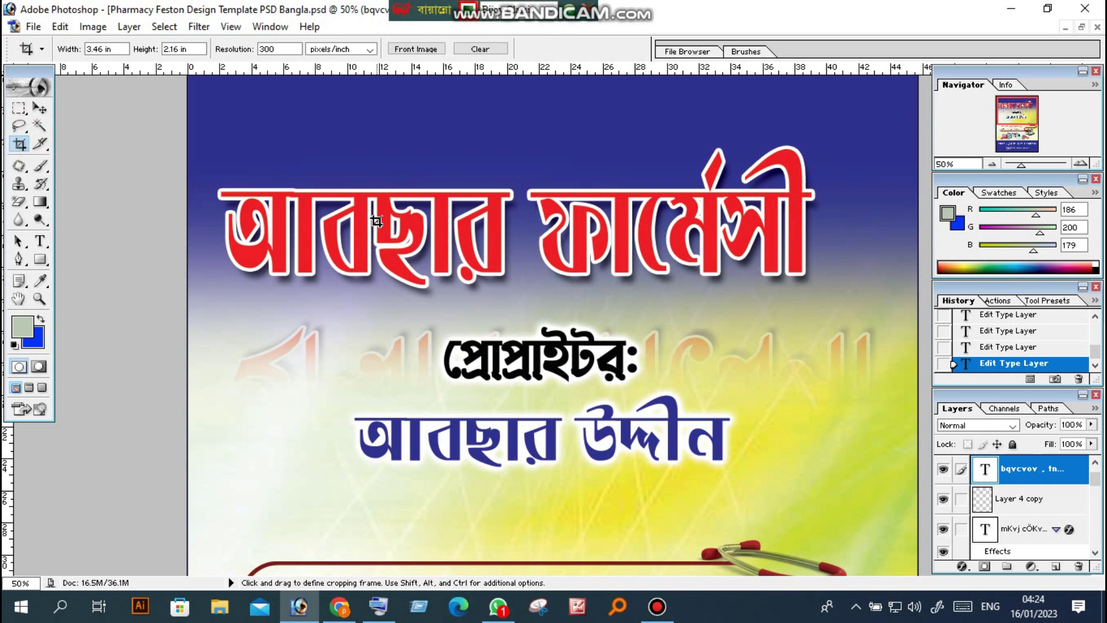
key(ctrl+alt+z)
key(ctrl+alt+z)
key(ctrl+alt+z)
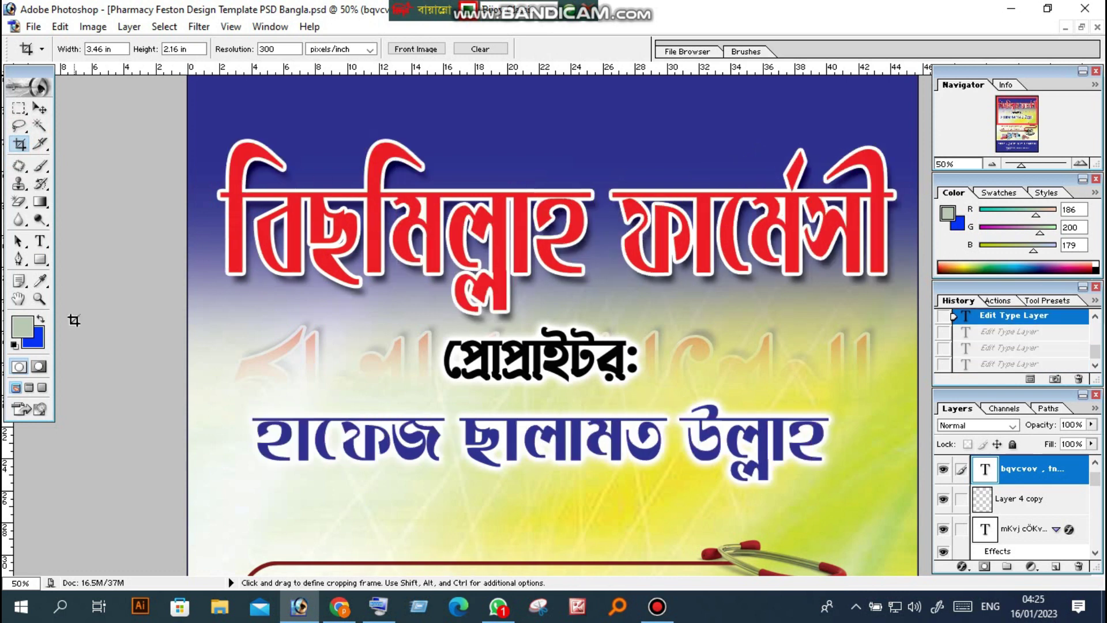
click(39, 298)
right_click(372, 263)
click(418, 277)
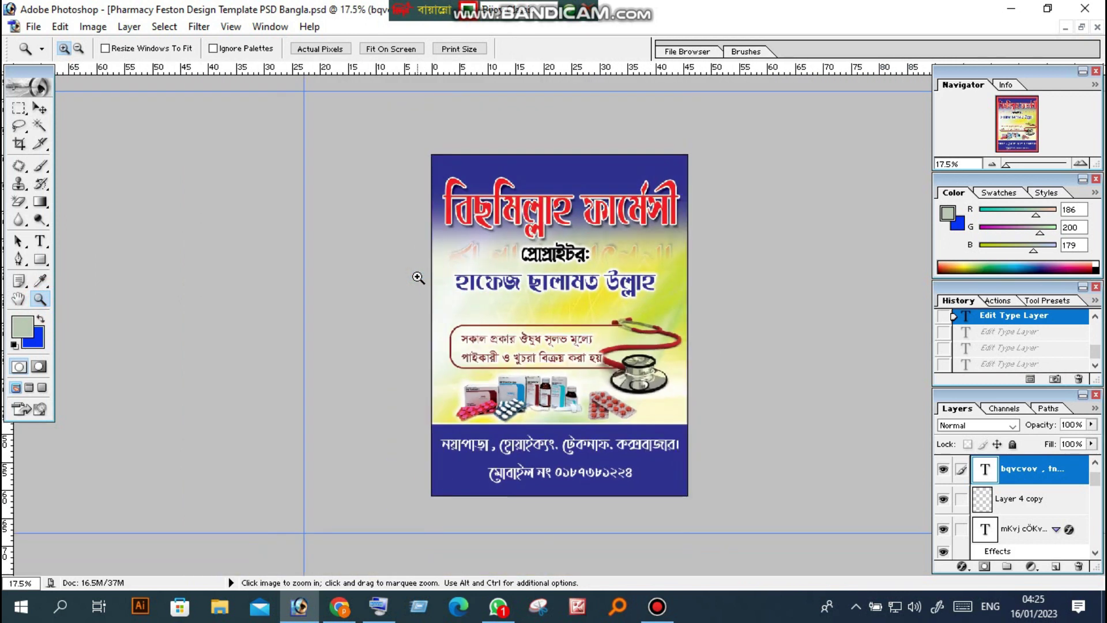
alt+click(418, 278)
click(474, 309)
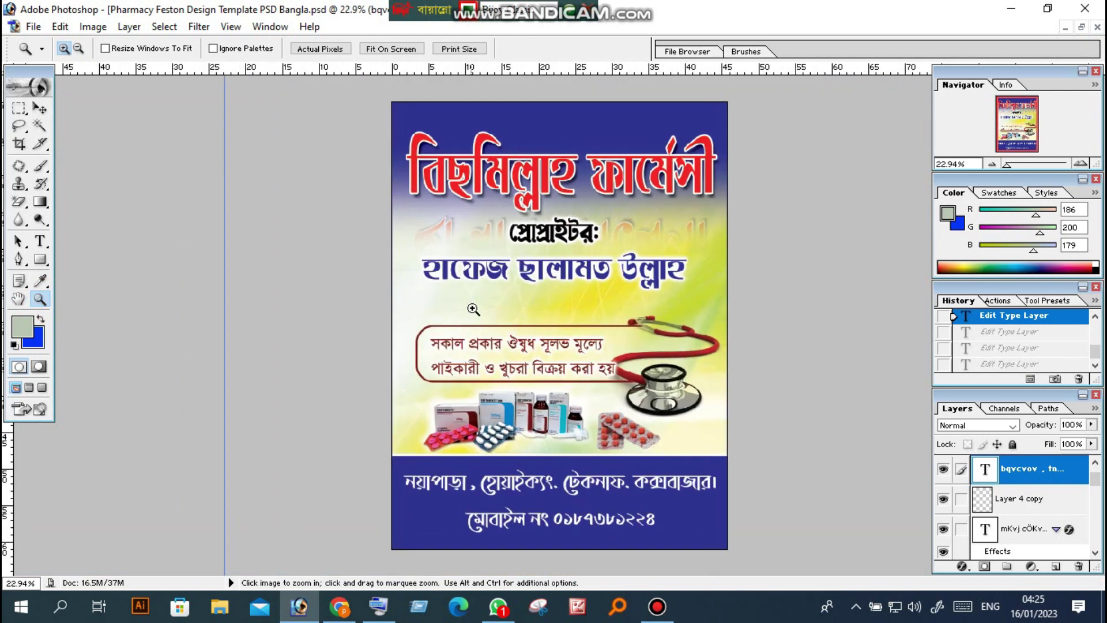
click(486, 177)
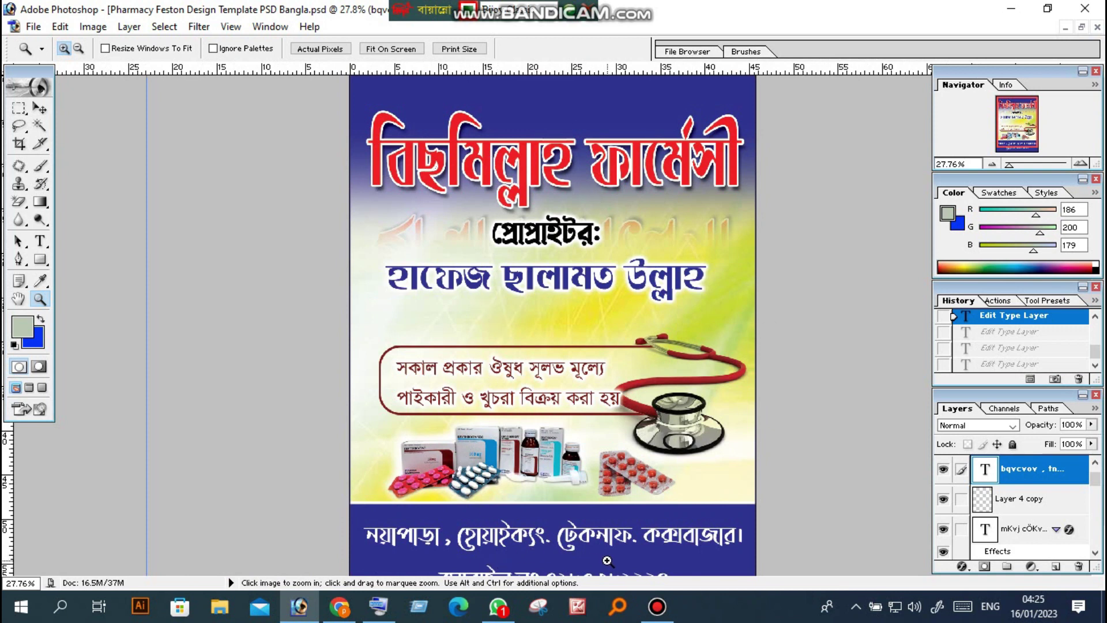
scroll(542, 547, down, 1)
scroll(554, 528, up, 1)
scroll(575, 474, down, 1)
scroll(575, 470, up, 1)
scroll(571, 467, down, 1)
scroll(571, 467, up, 1)
right_click(548, 290)
click(568, 299)
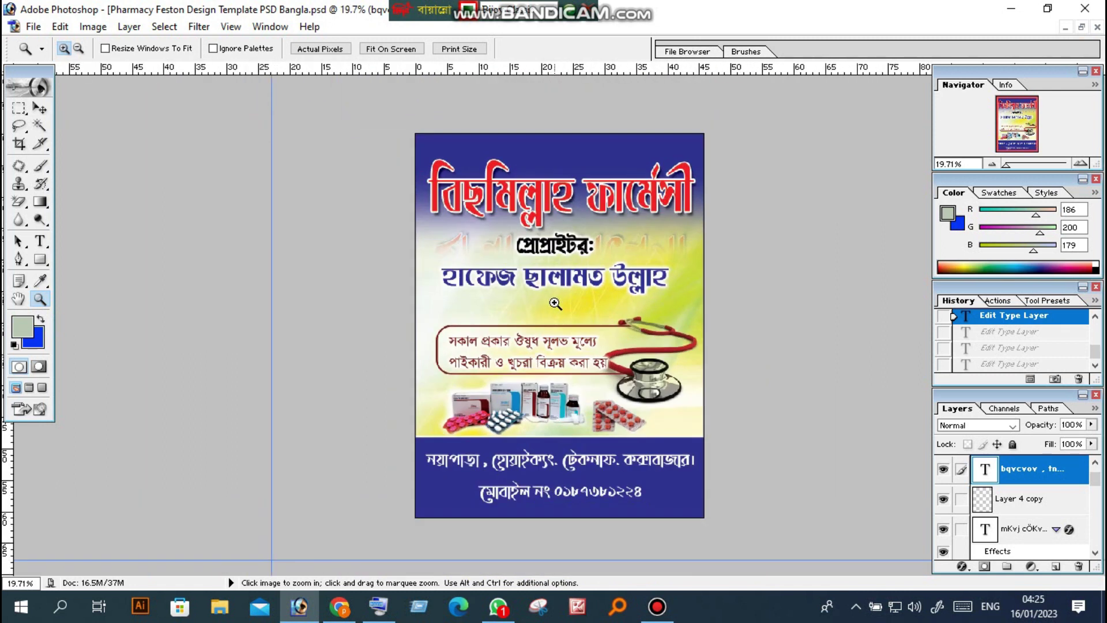
scroll(555, 303, up, 1)
scroll(555, 303, up, 1)
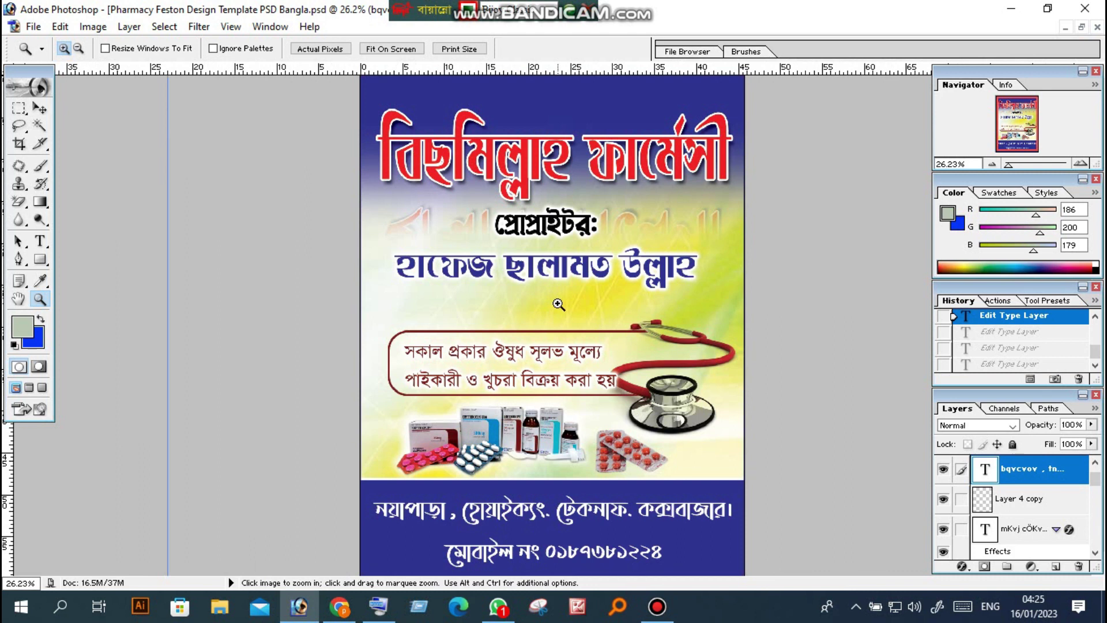
click(340, 606)
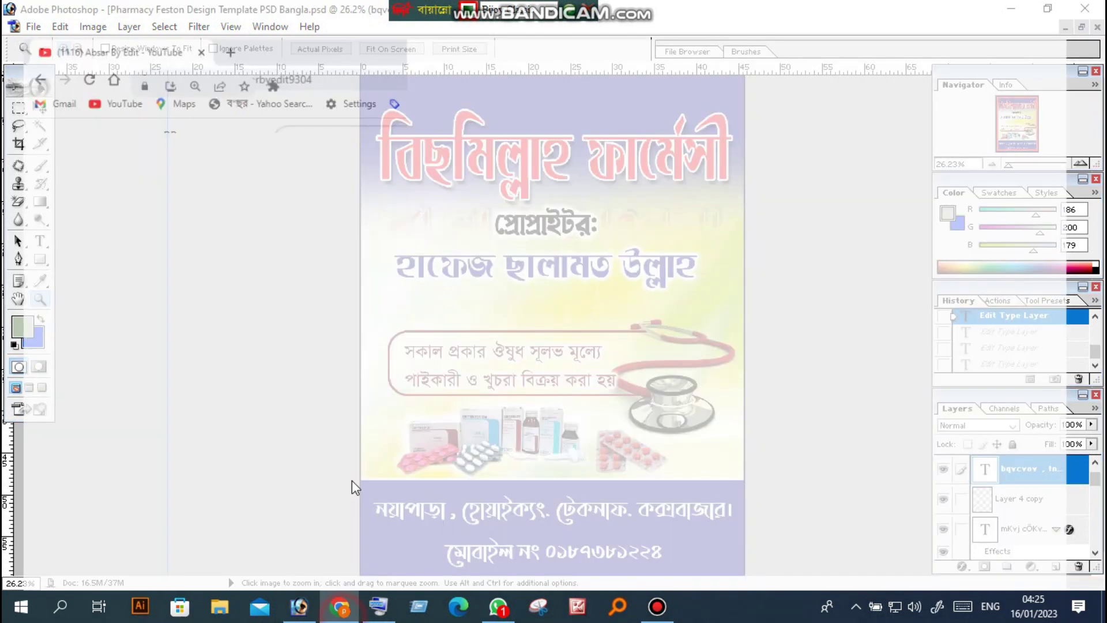
scroll(460, 354, down, 4)
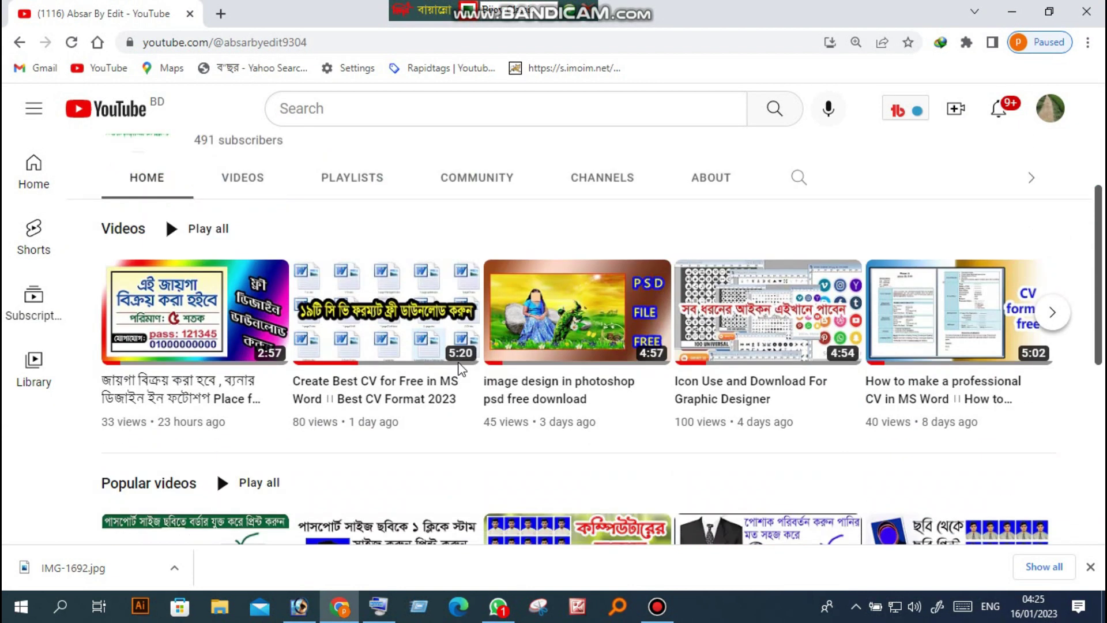
scroll(627, 301, up, 4)
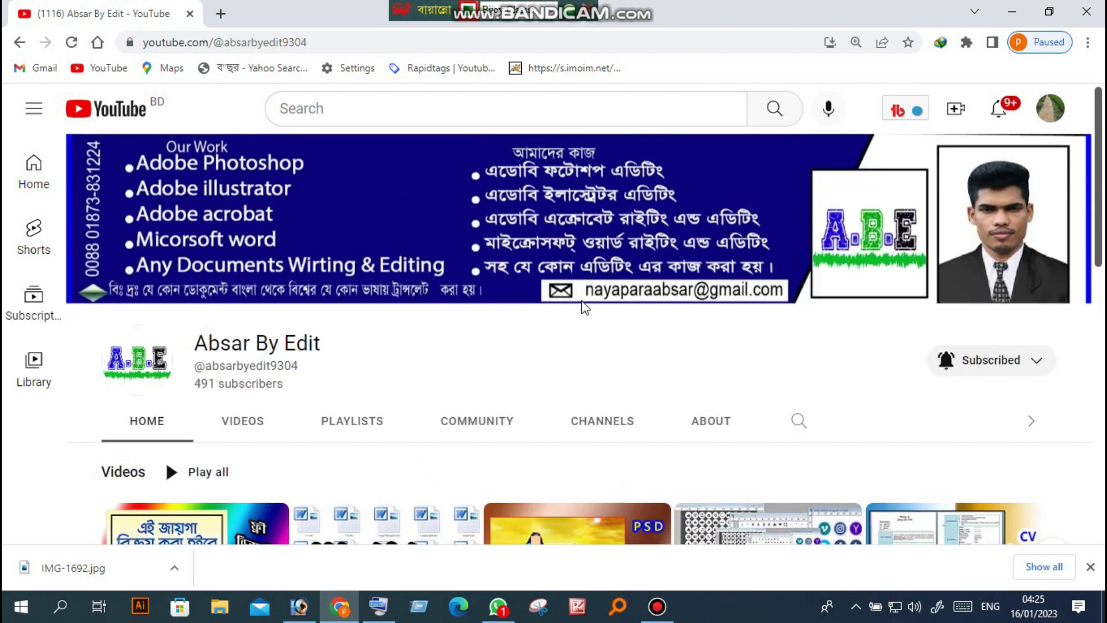
click(1010, 13)
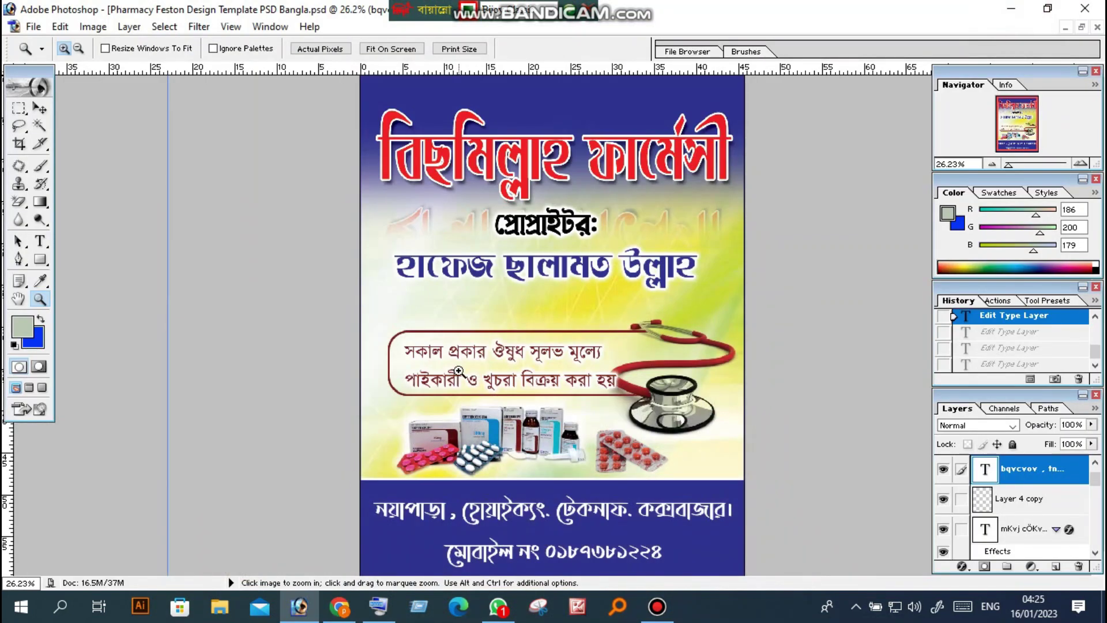
- Zoom in and out on the poster, then fit it on screen
scroll(461, 373, up, 1)
scroll(461, 374, down, 1)
scroll(463, 376, up, 1)
scroll(464, 375, down, 1)
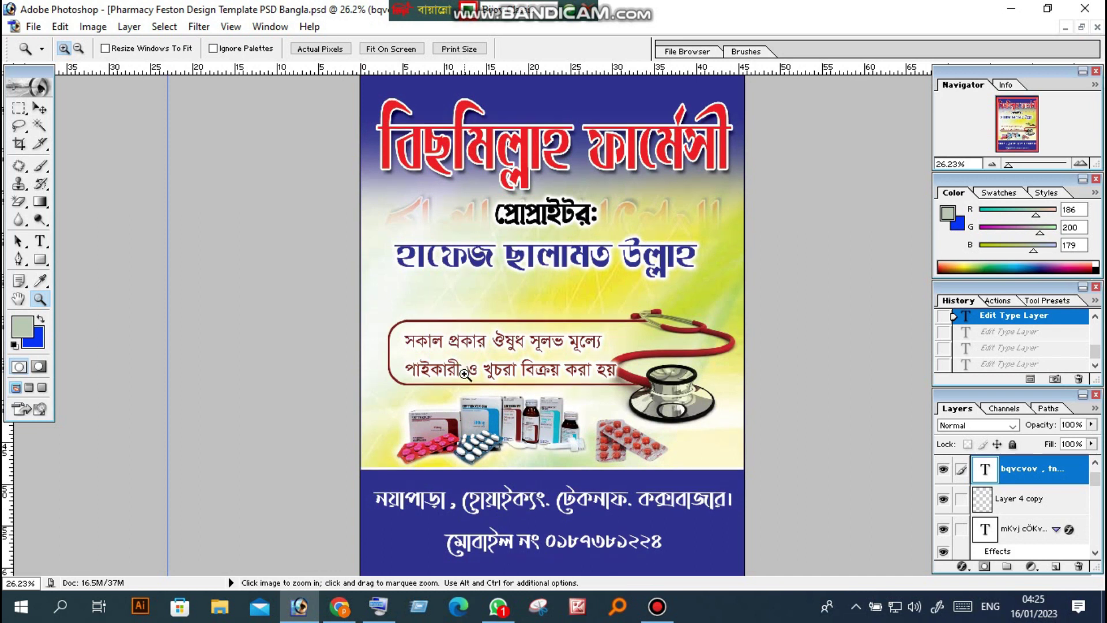
scroll(464, 374, up, 1)
scroll(473, 374, down, 1)
scroll(482, 374, up, 1)
right_click(495, 340)
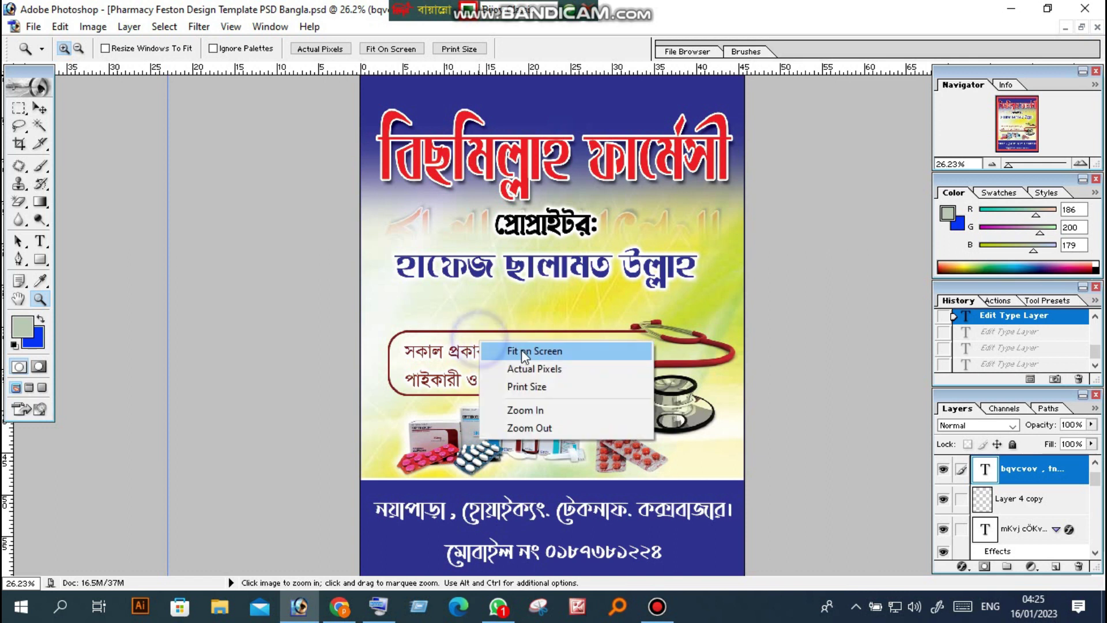
click(522, 348)
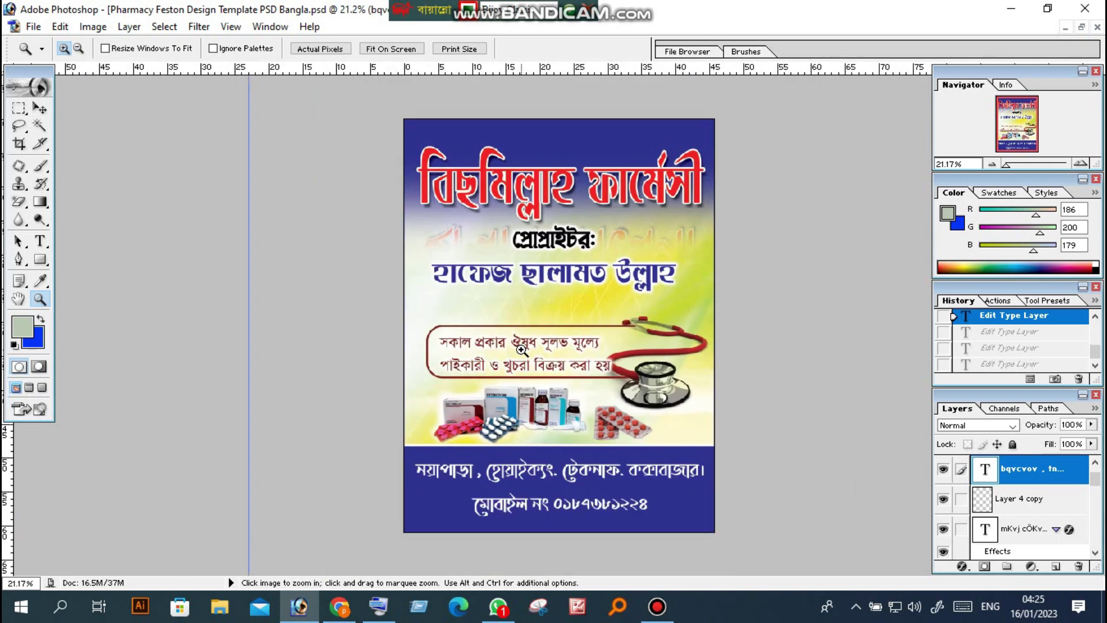
- Scroll-zoom in and out to inspect the finished poster at reduced size
scroll(524, 348, up, 1)
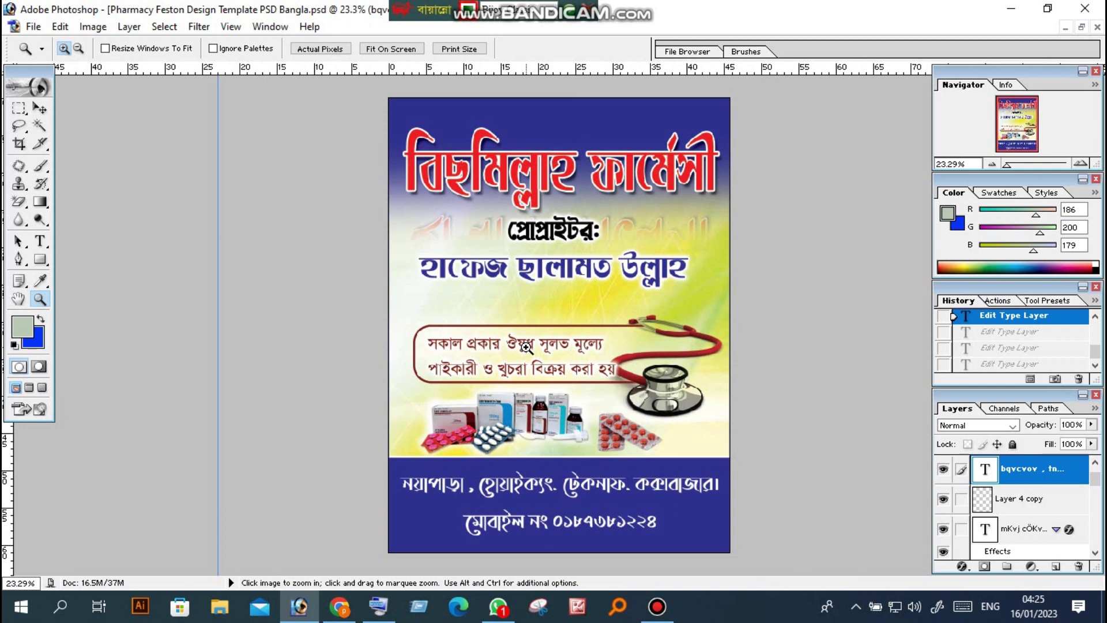
scroll(532, 345, down, 4)
scroll(532, 344, up, 3)
scroll(543, 344, down, 3)
scroll(543, 344, down, 3)
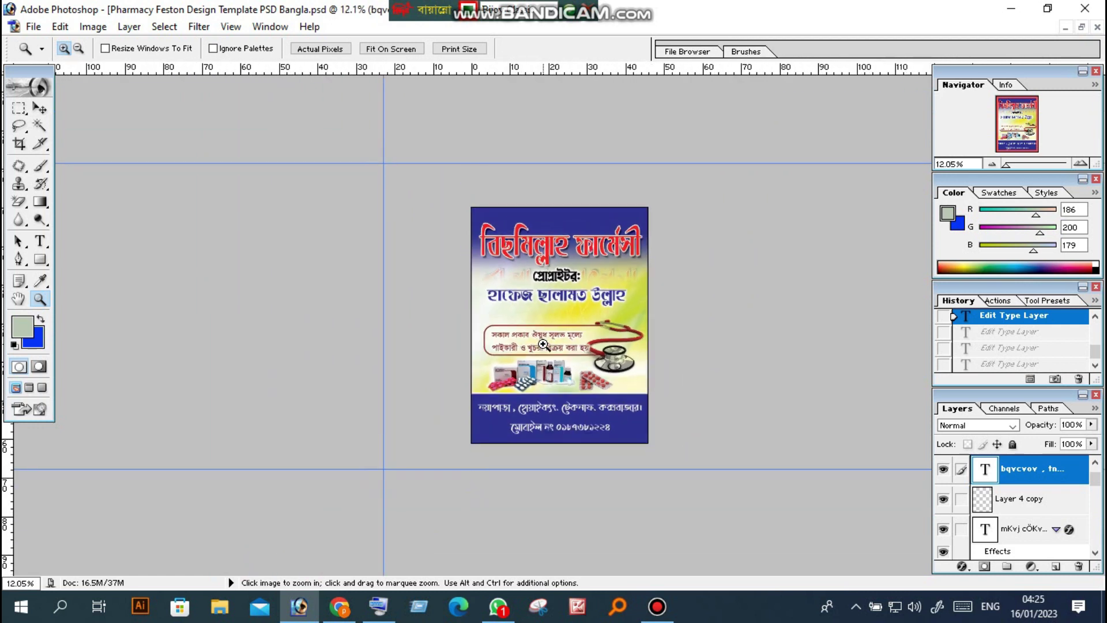
scroll(542, 344, up, 1)
scroll(544, 344, up, 2)
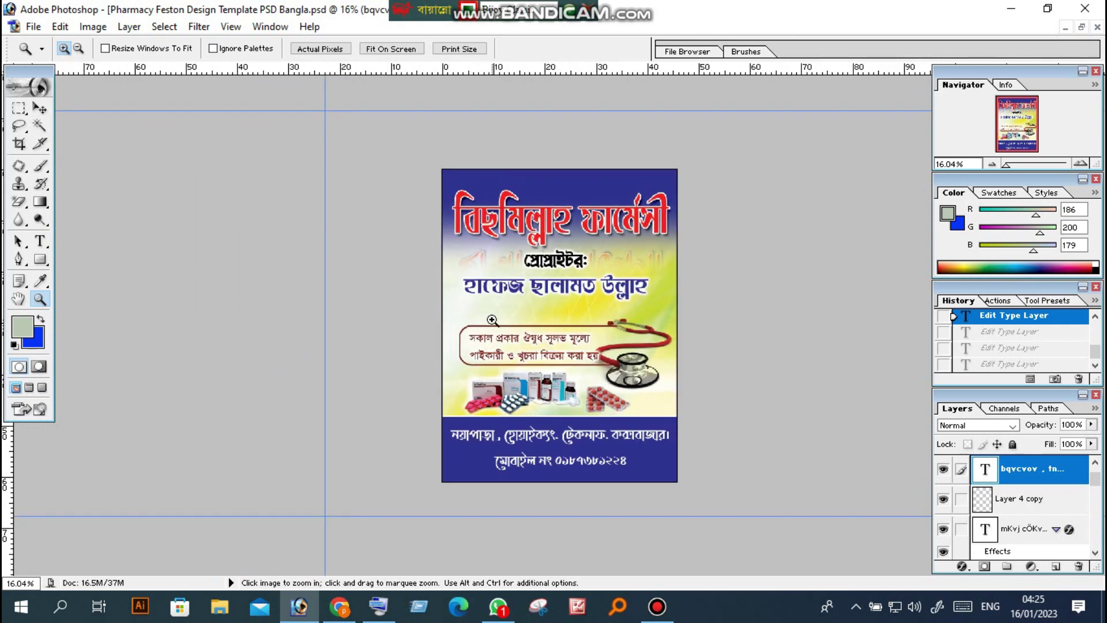
scroll(520, 349, up, 2)
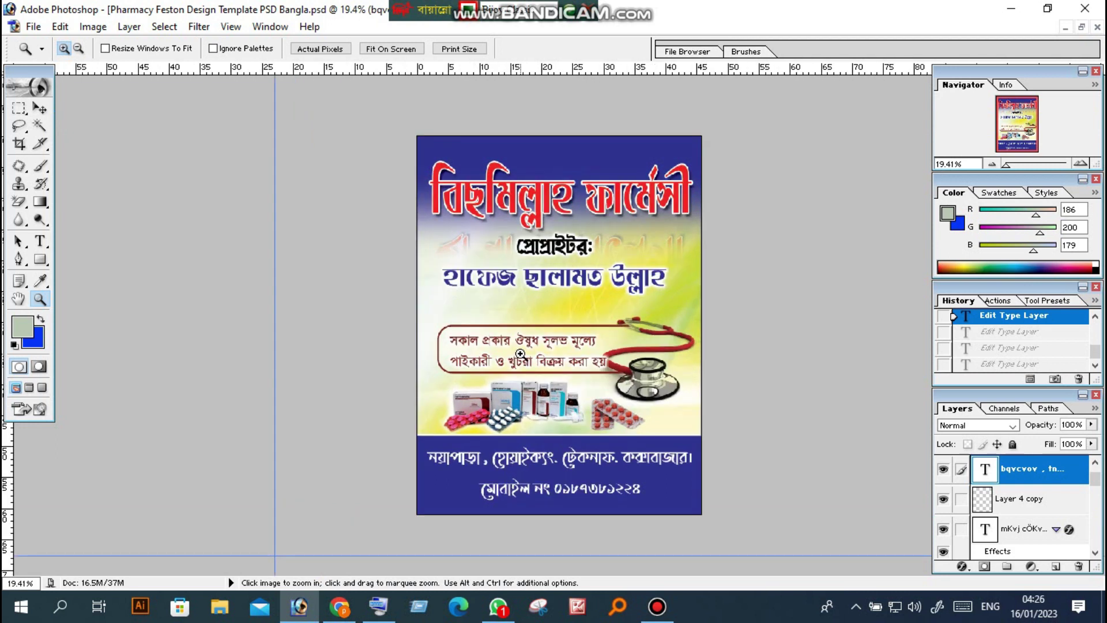
scroll(525, 355, up, 1)
scroll(529, 358, down, 2)
scroll(535, 360, up, 1)
scroll(535, 361, down, 1)
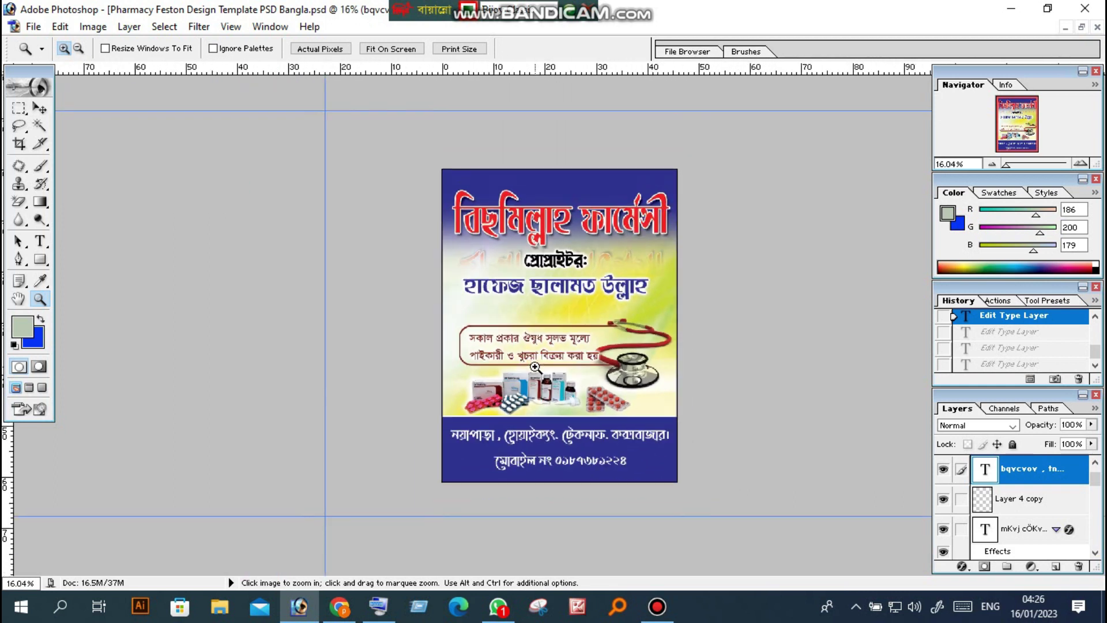
scroll(538, 400, down, 1)
scroll(537, 402, up, 1)
scroll(537, 405, up, 1)
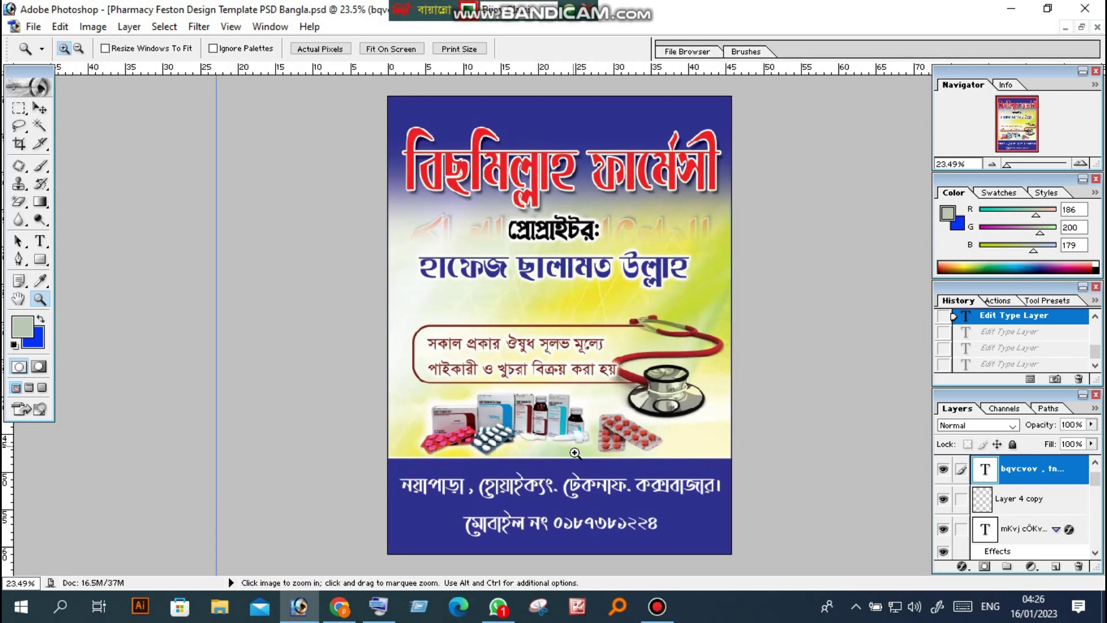
scroll(590, 479, down, 1)
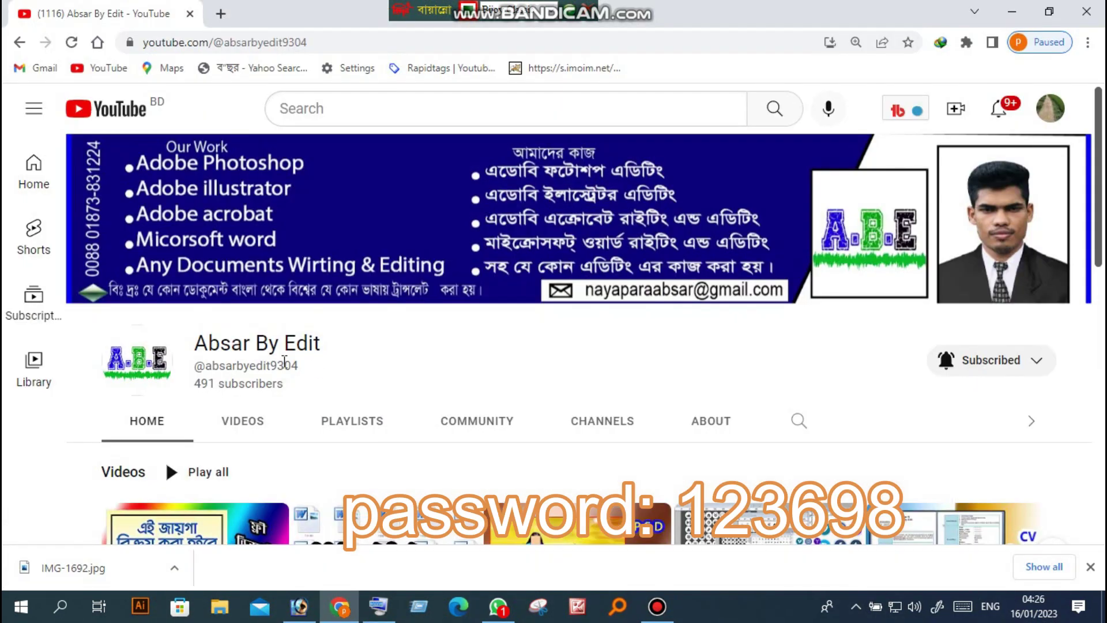
- Scroll the YouTube channel page back to the top, minimize Chrome, and open Bandicam
scroll(284, 362, down, 1)
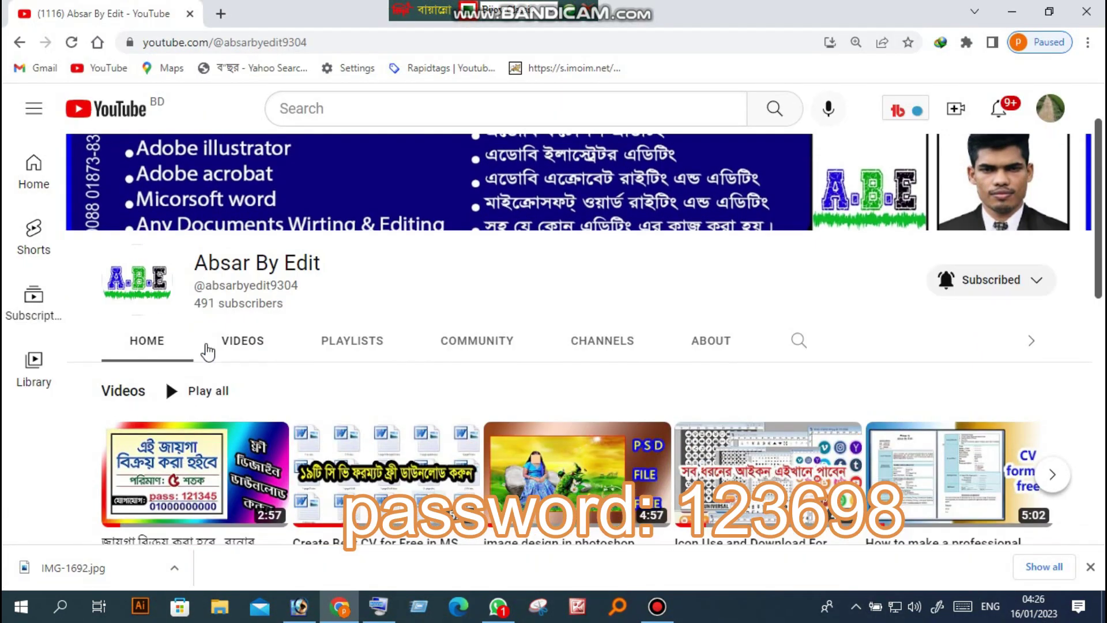
drag(192, 263, 339, 271)
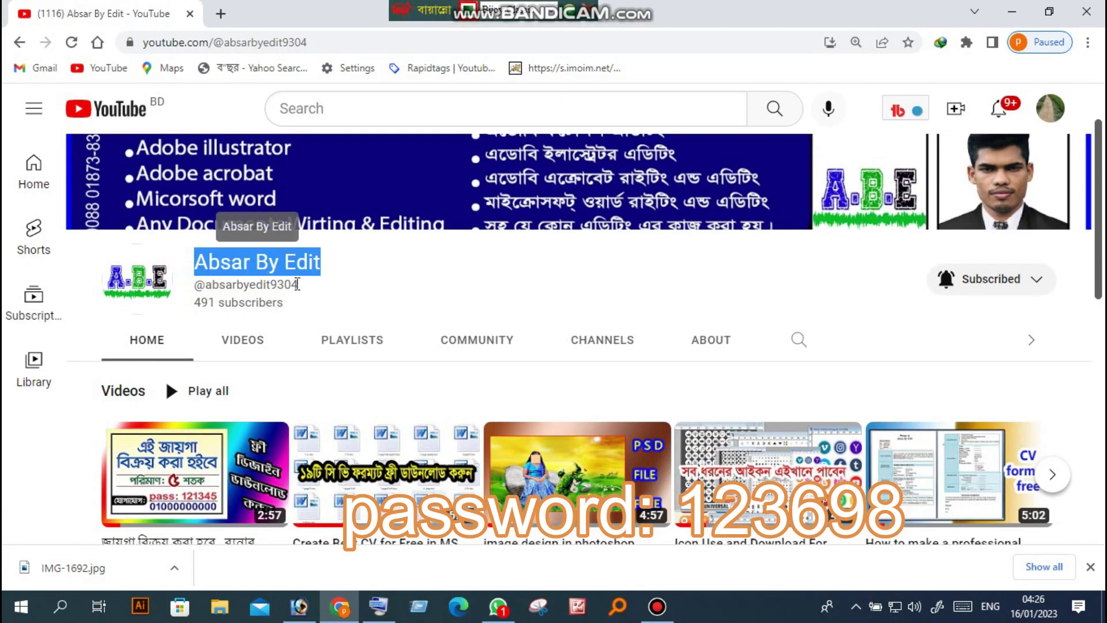
click(292, 311)
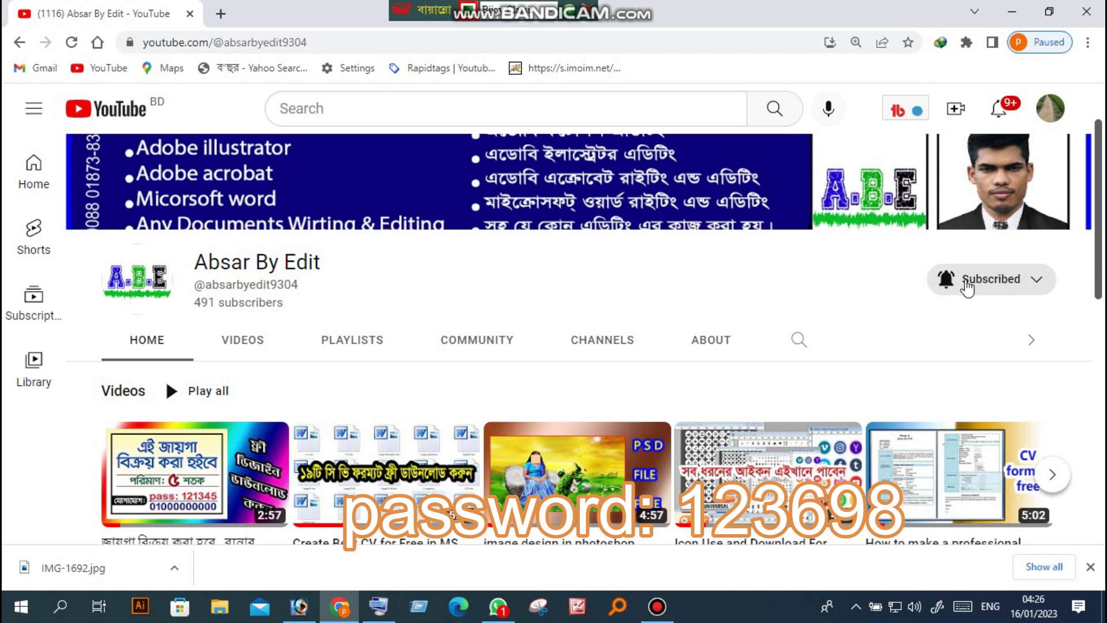
scroll(640, 354, up, 2)
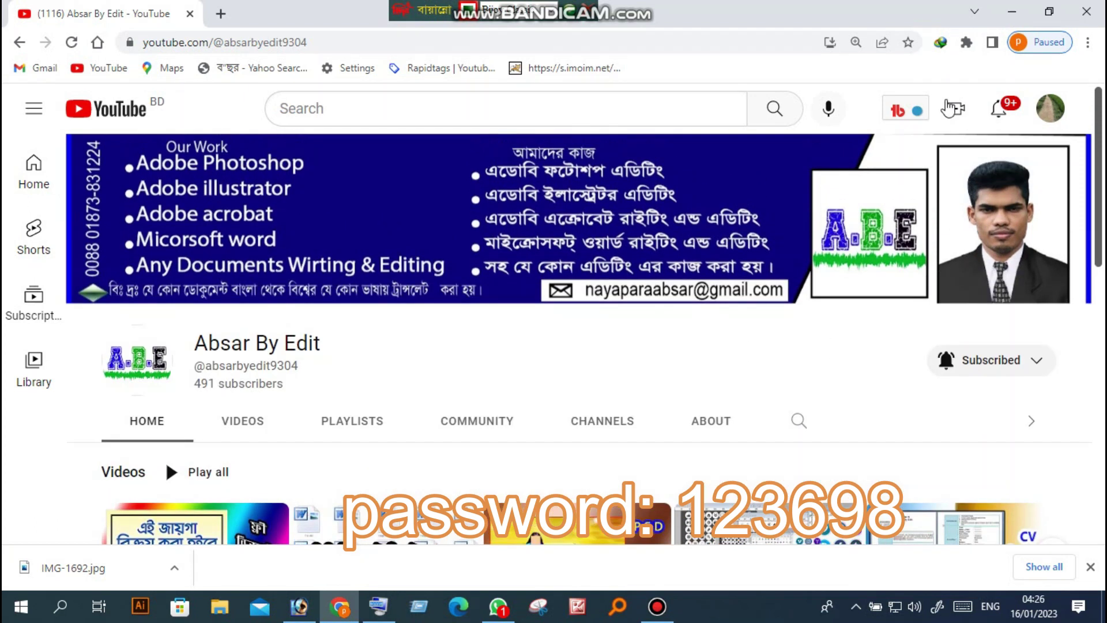
click(1010, 13)
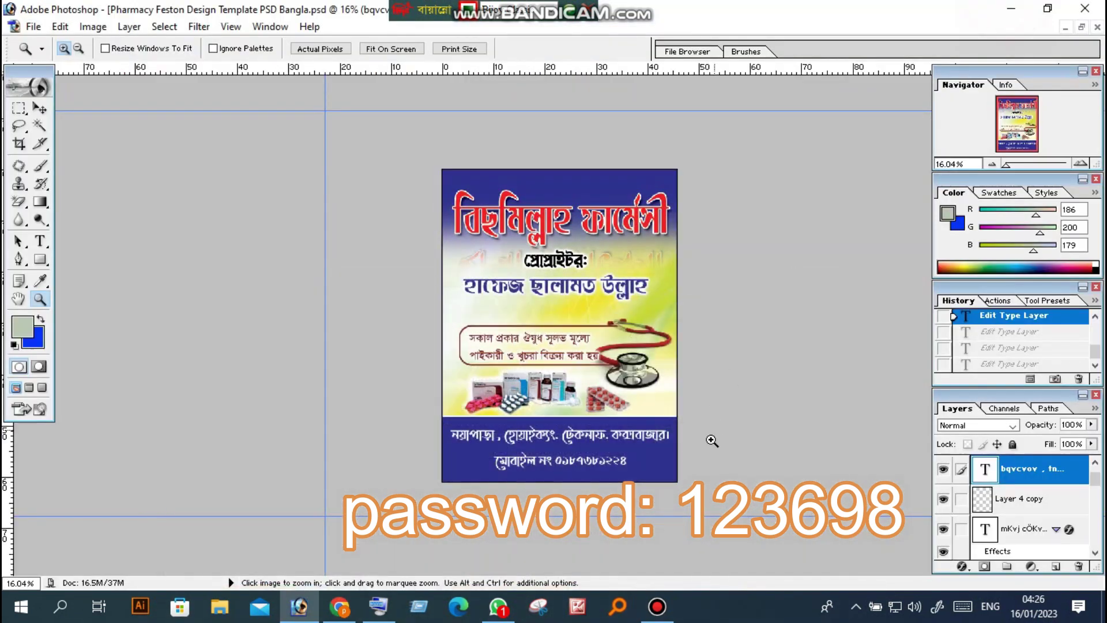
click(656, 606)
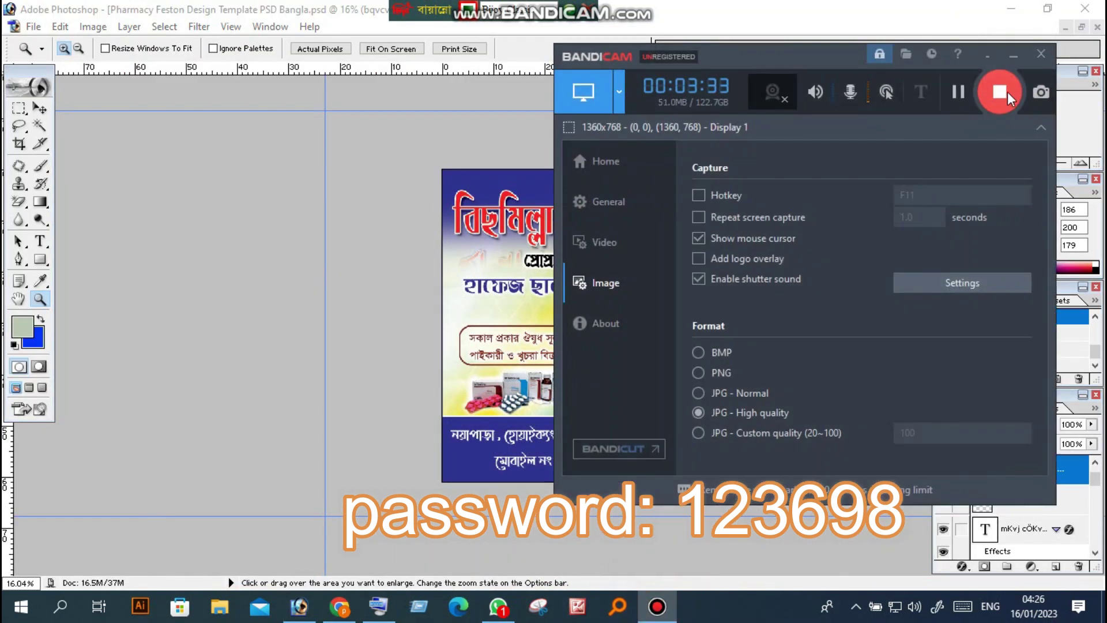